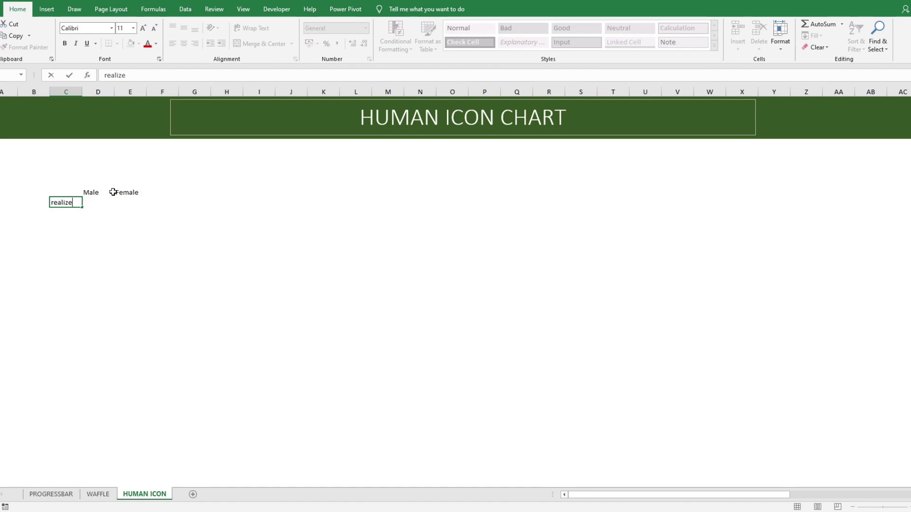
- Label the two rows under the Male and Female headers as Realized and Full
text(d)
key(Delete)
text(R)
key(Return)
text(Fu)
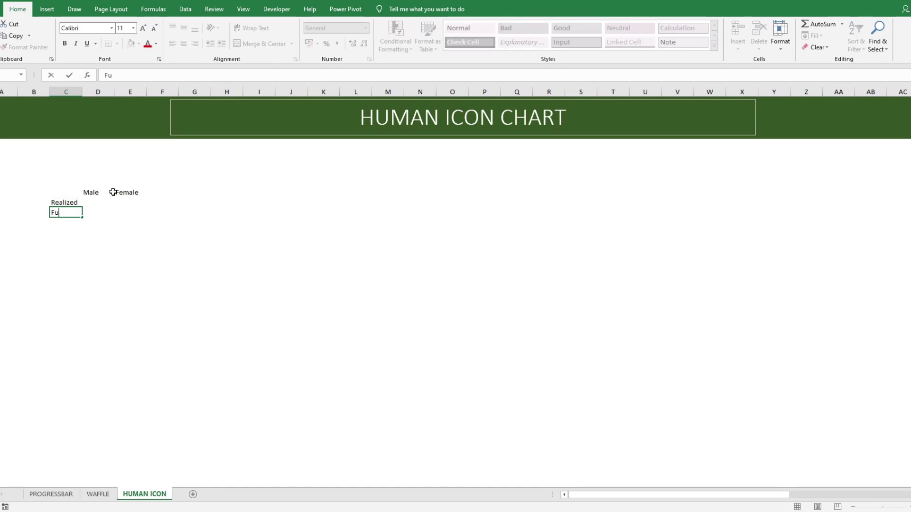
text(ll)
- Enter 100% as the Full value for both Male and Female
key(Up)
key(Right)
key(Down)
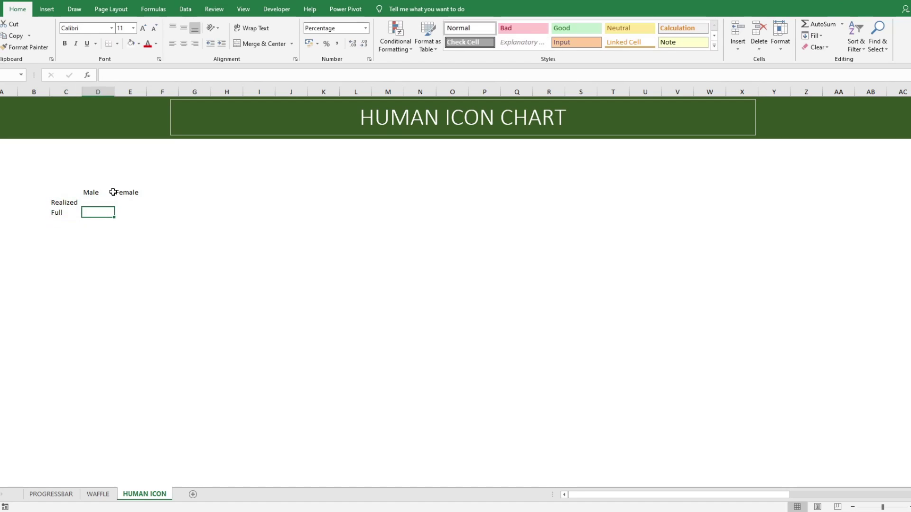
text(100)
key(Return)
key(Up)
key(ctrl+c)
key(Right)
key(ctrl+v)
key(Escape)
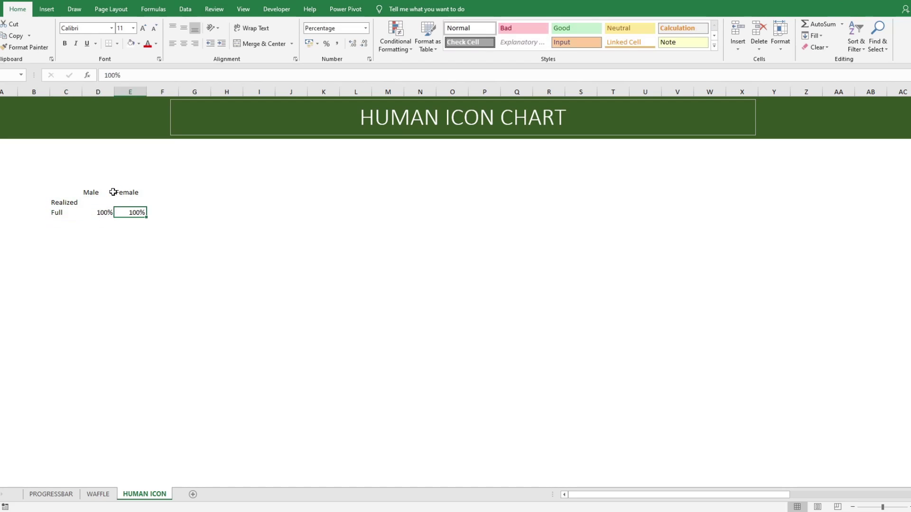
- Enter 100% as the Realized value for Male
key(Left)
key(Up)
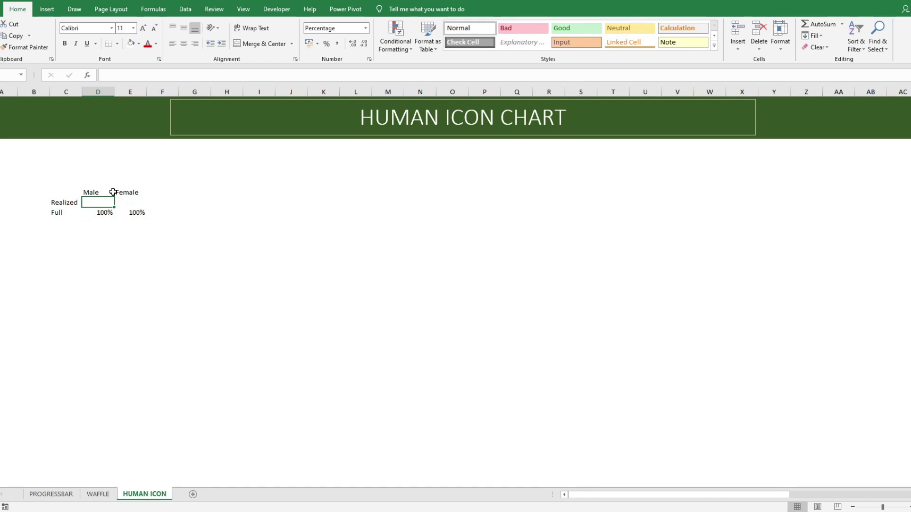
text(%100)
key(Return)
- Enter a formula for Female's Realized value that subtracts the Male Realized value in D11 from 100%
key(Up)
key(Right)
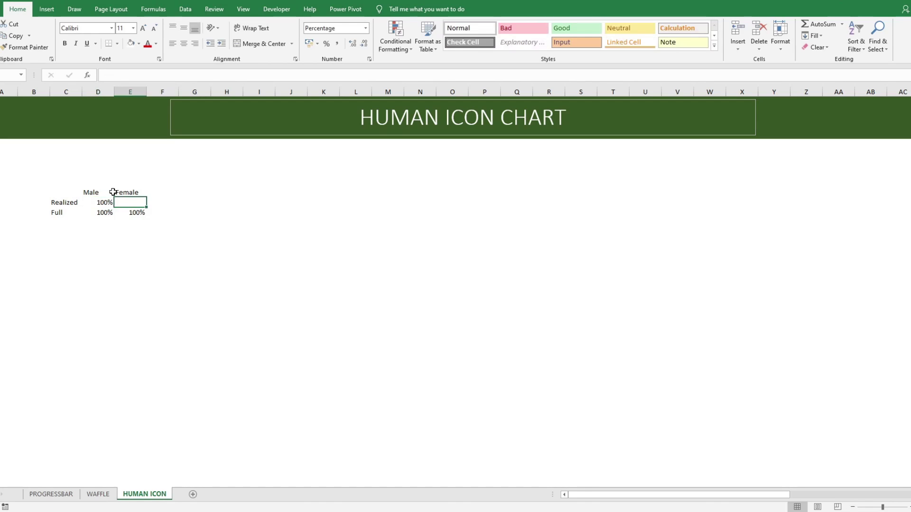
text(=)
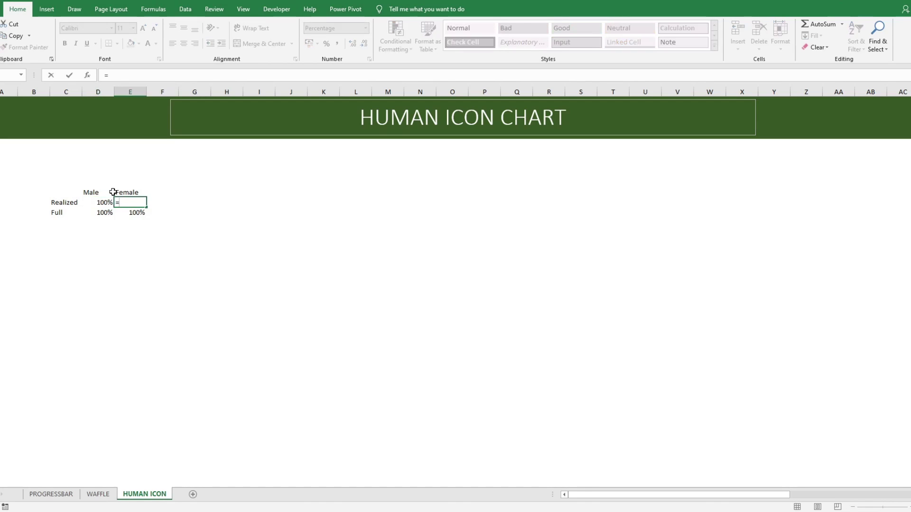
key(Left)
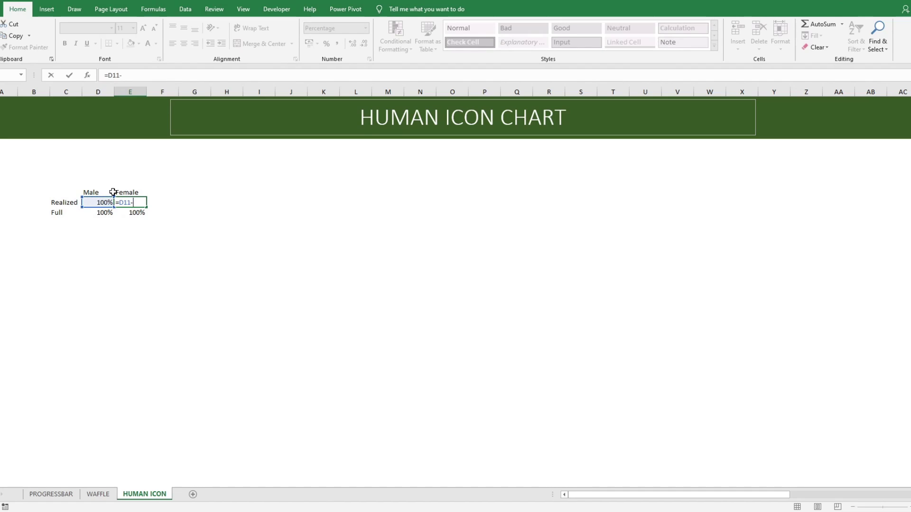
key(Escape)
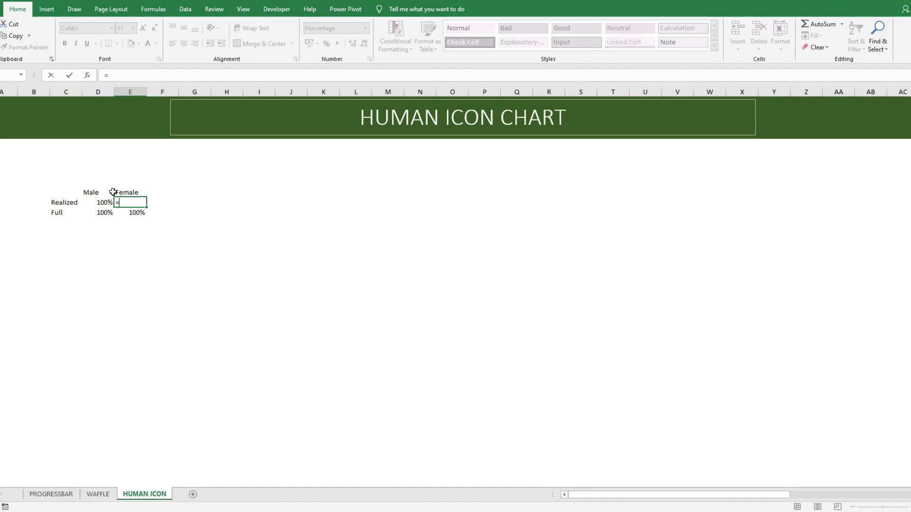
key(Left)
key(Return)
- Try 50% as the Male Realized value and replace it with 40%
key(Up)
key(Left)
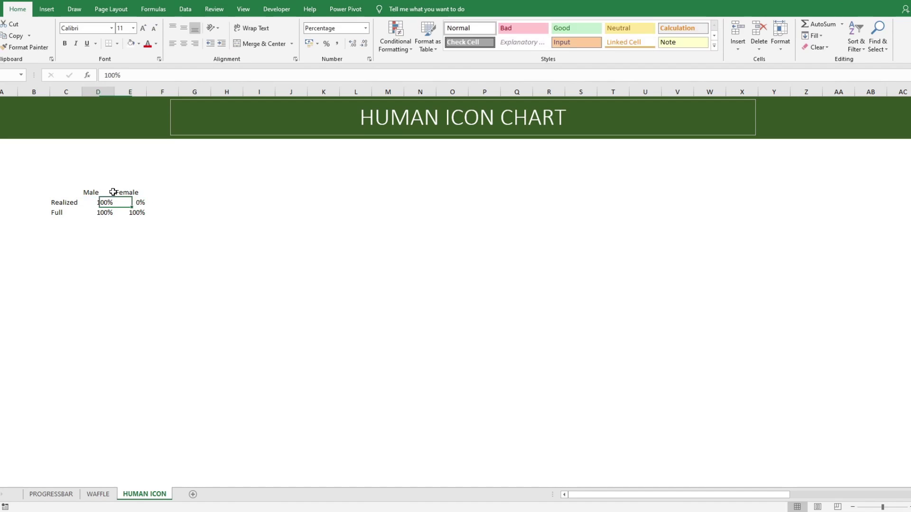
text(50)
key(Return)
key(Up)
text(40)
key(Return)
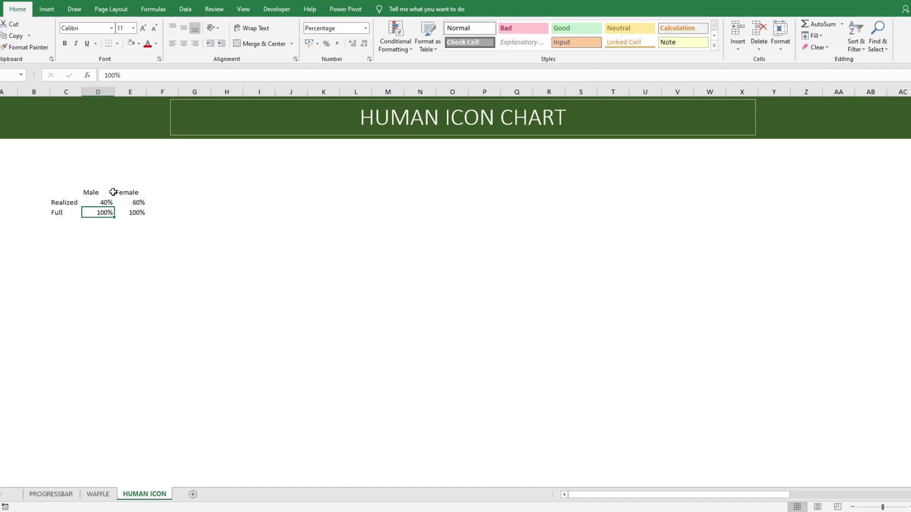
key(Up)
click(271, 214)
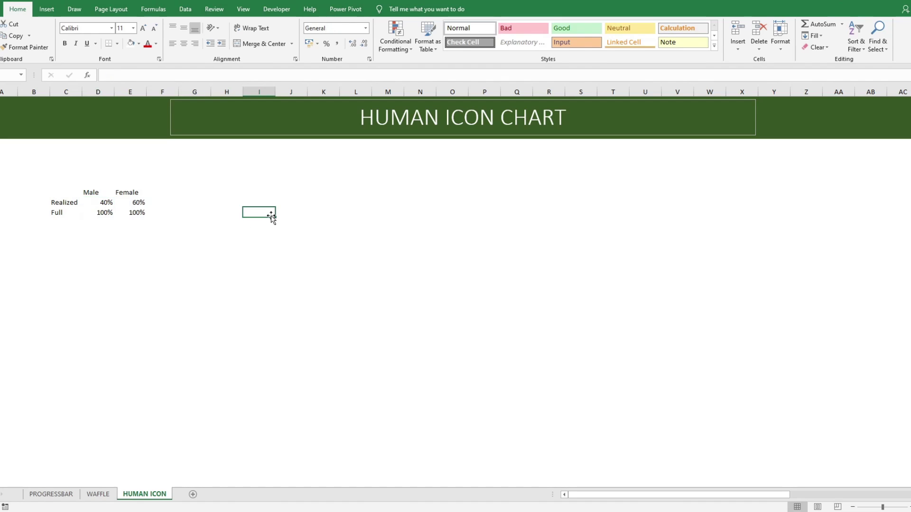
- Insert a clustered column chart from the table in C10:E12 and place it, enlarged, beside the data
drag(57, 193, 146, 214)
click(54, 9)
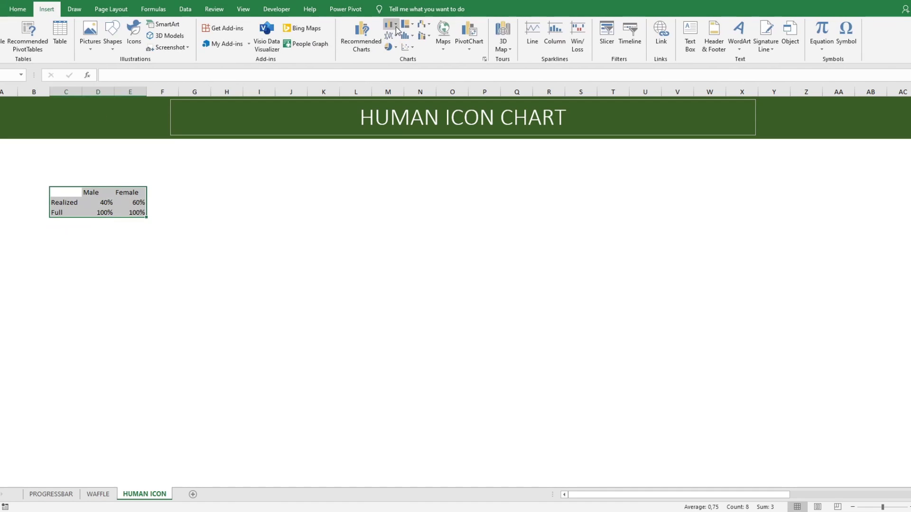
click(390, 24)
click(399, 58)
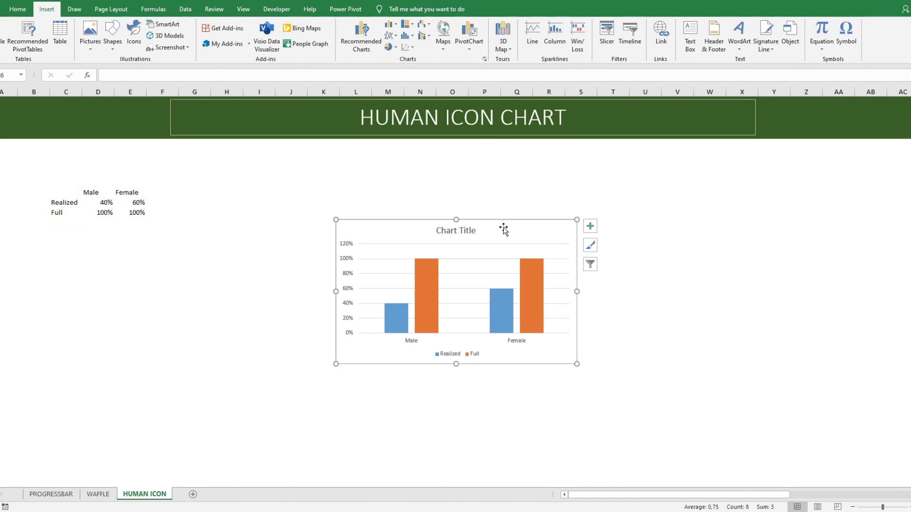
drag(500, 229, 369, 167)
drag(443, 304, 520, 379)
- Delete the chart's title and its horizontal gridlines
click(459, 287)
click(367, 170)
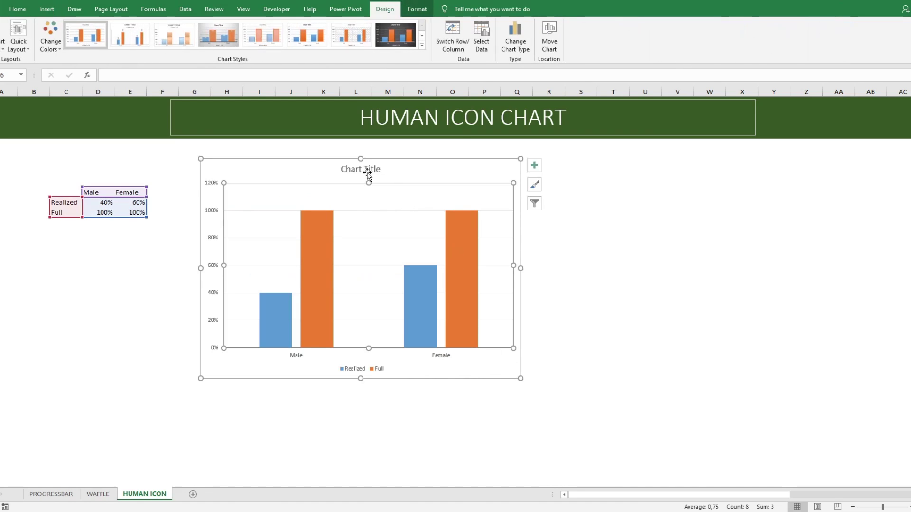
key(Delete)
click(307, 171)
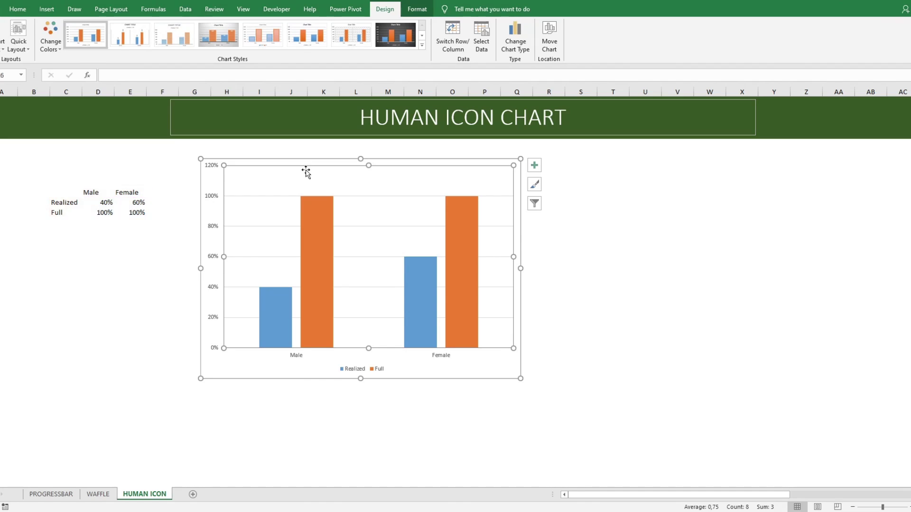
click(303, 164)
click(279, 194)
click(277, 196)
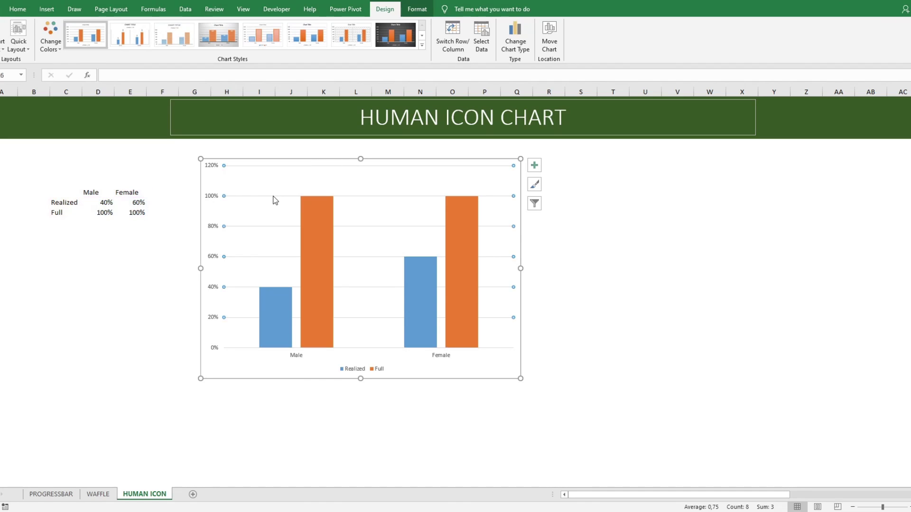
key(Delete)
- Delete the chart's vertical axis and its legend
click(205, 169)
key(Delete)
click(352, 369)
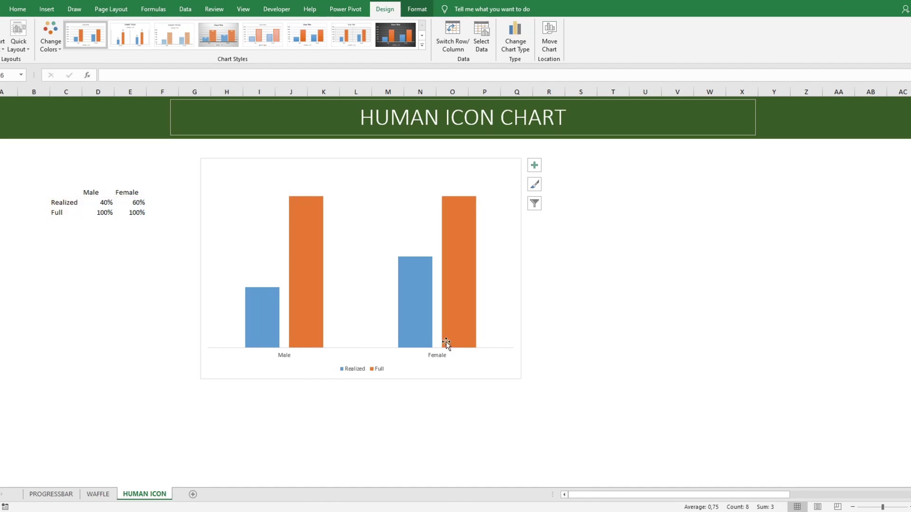
key(Delete)
- Open the formatting options of the Full series and switch its columns to a solid grey fill
right_click(474, 199)
click(505, 295)
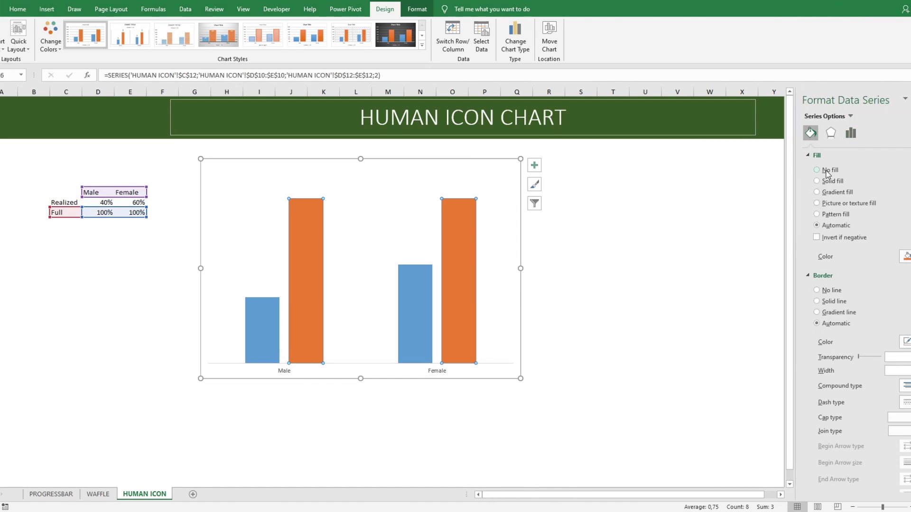
click(827, 171)
click(827, 183)
- Remove the border line around the chart area
click(482, 169)
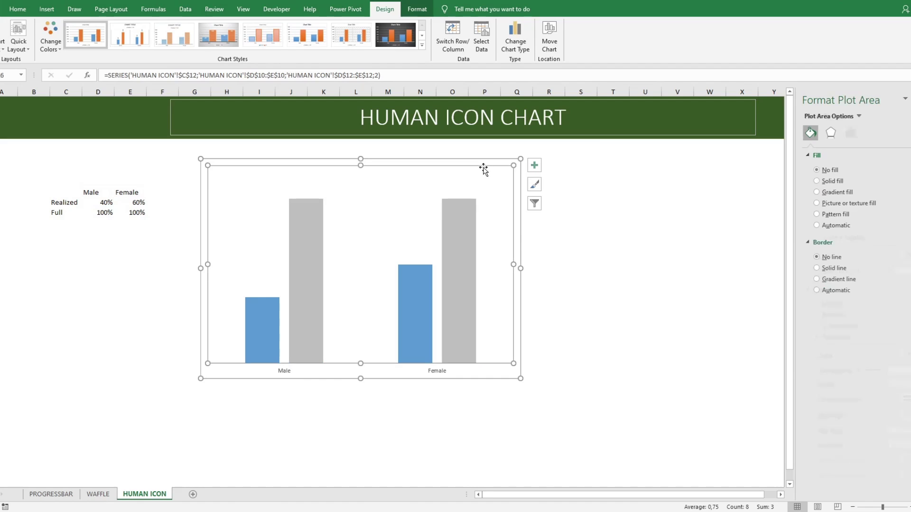
click(482, 161)
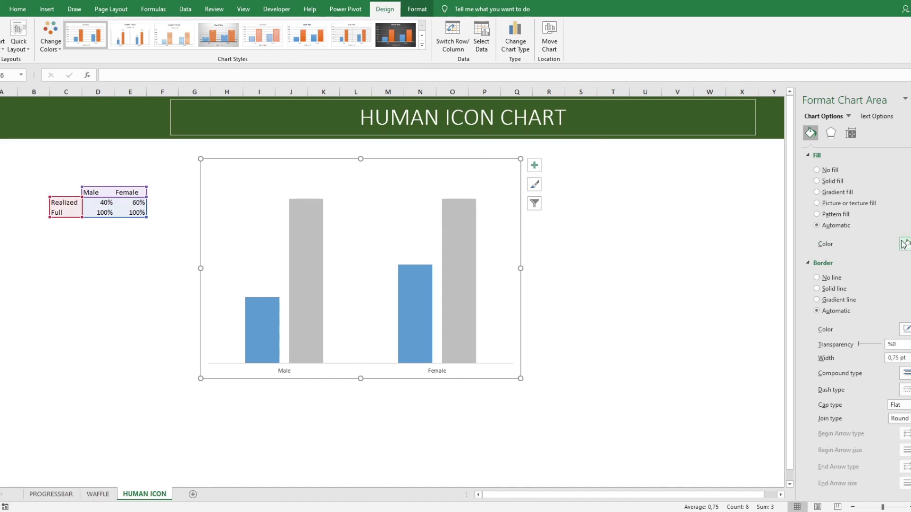
click(828, 279)
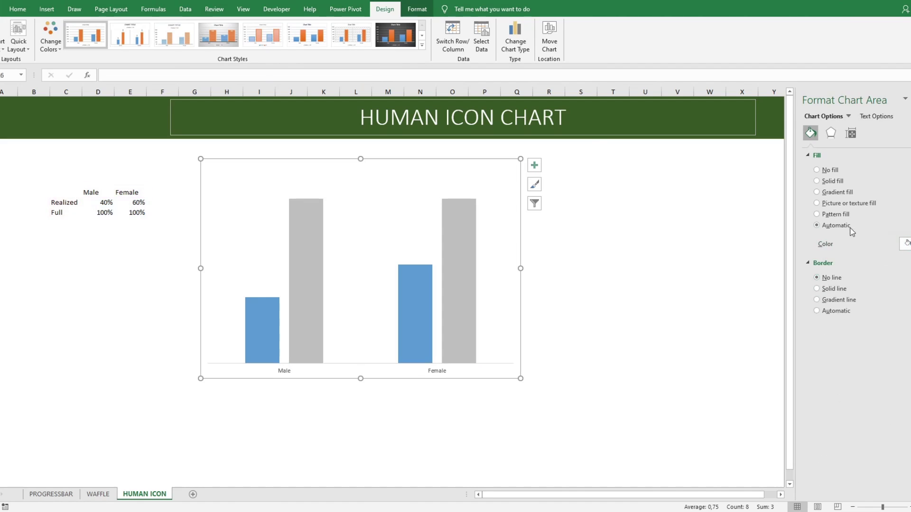
- Set the fill color of the Full series columns to the theme orange
click(477, 230)
click(907, 257)
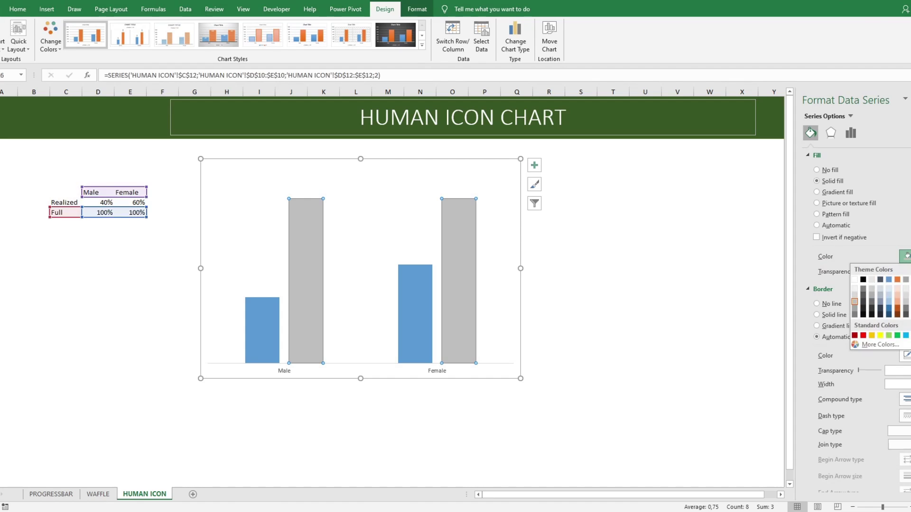
click(896, 280)
click(645, 252)
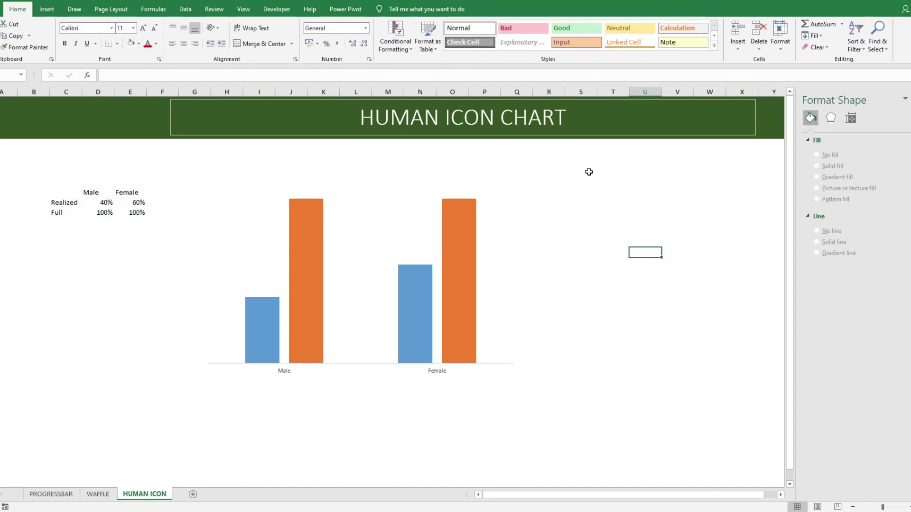
- Delete the chart's horizontal axis with the Male and Female labels
click(285, 373)
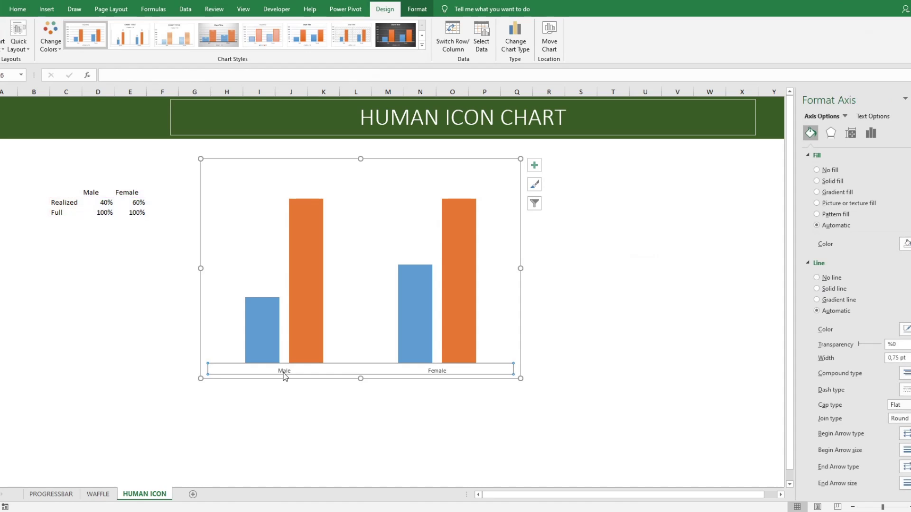
key(Delete)
click(581, 283)
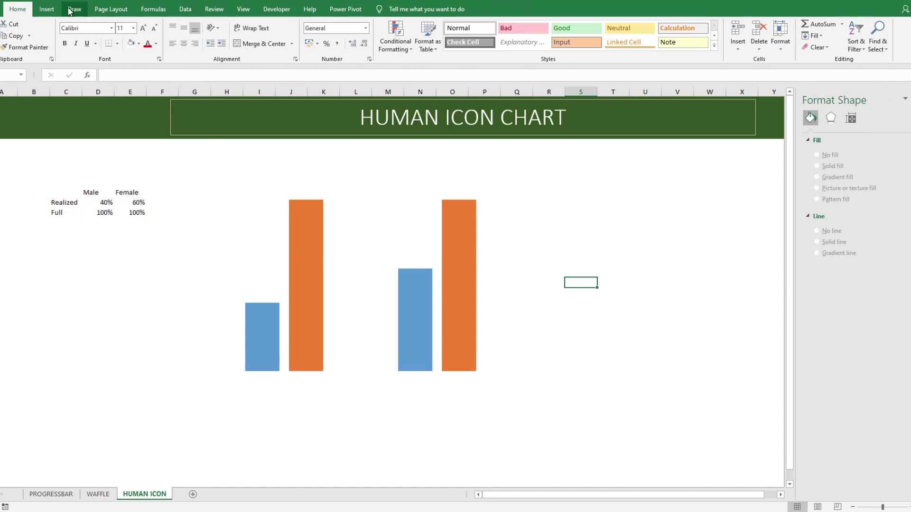
- Insert the single male and single female figure icons from the icon library, searching "male" and "female"
click(47, 9)
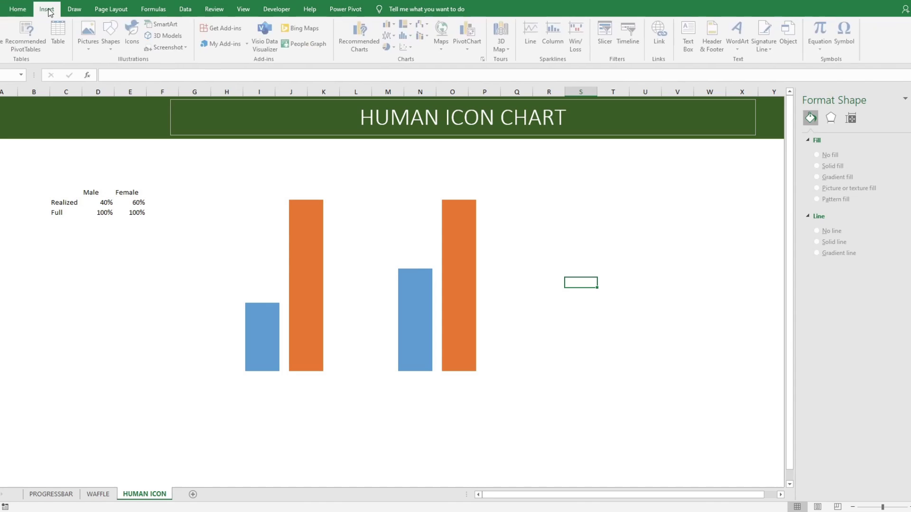
click(135, 37)
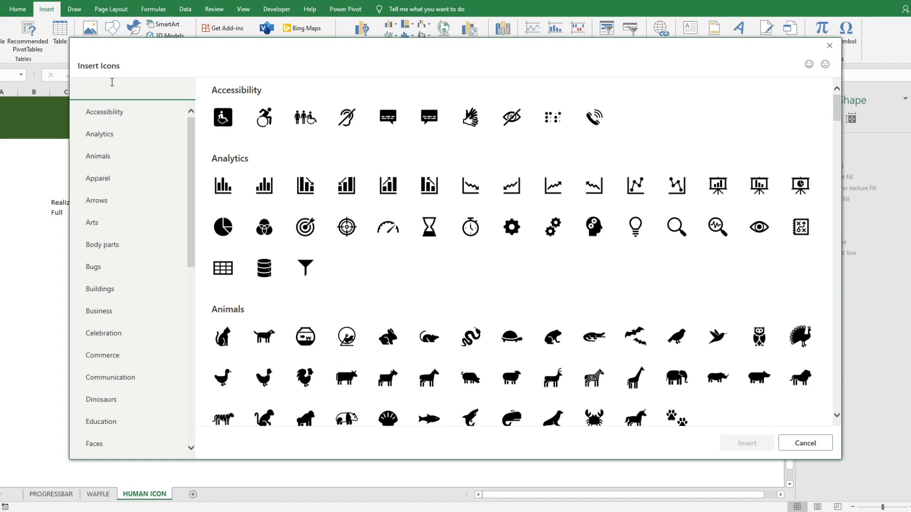
text(male)
click(226, 117)
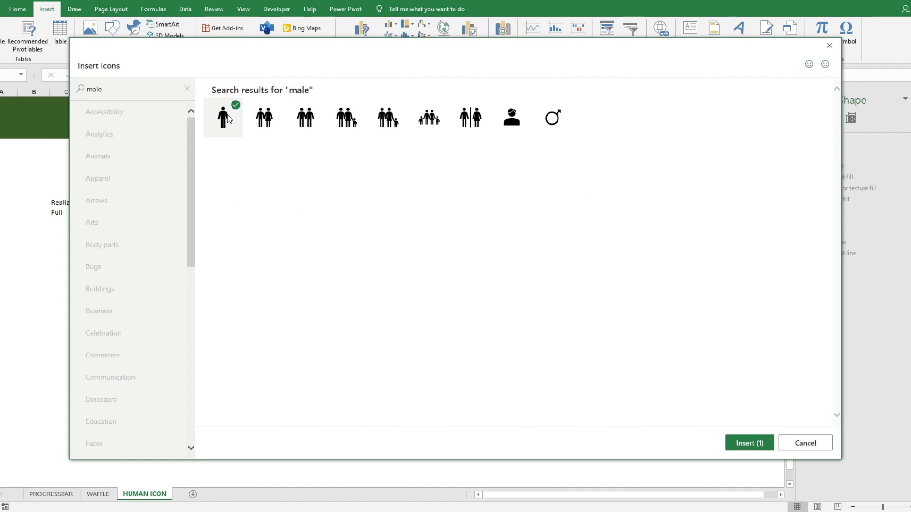
click(116, 90)
text(fe)
click(223, 117)
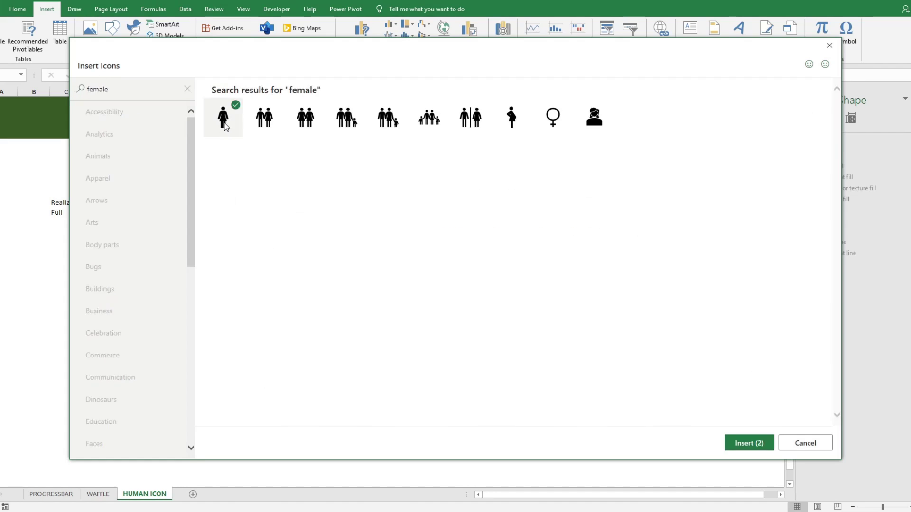
click(754, 443)
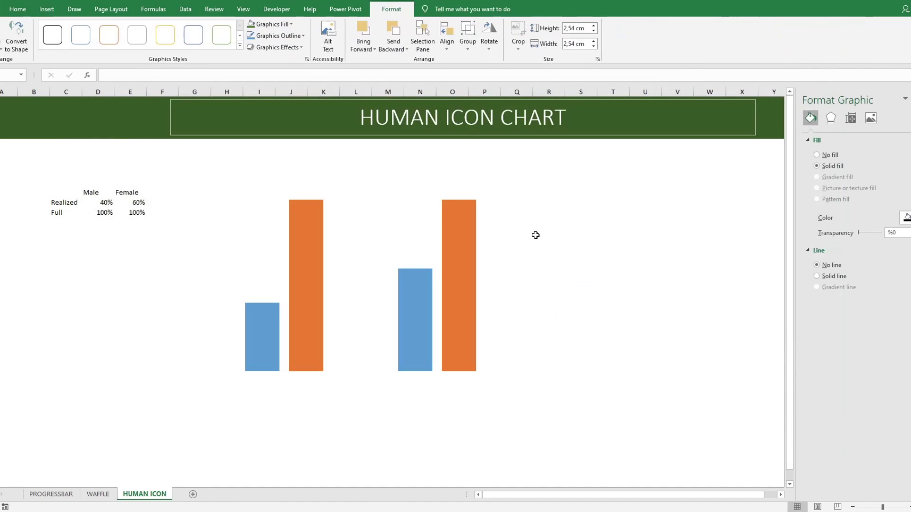
- Place the female and male icons beside the chart and enlarge each to 6.54 cm high and 6.54 cm wide
drag(619, 293, 724, 188)
drag(728, 232, 783, 310)
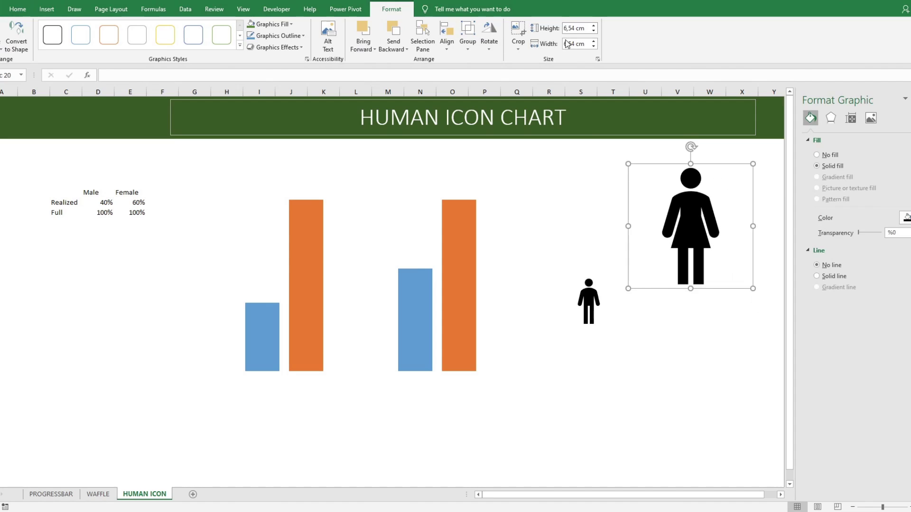
click(589, 301)
drag(588, 301, 545, 211)
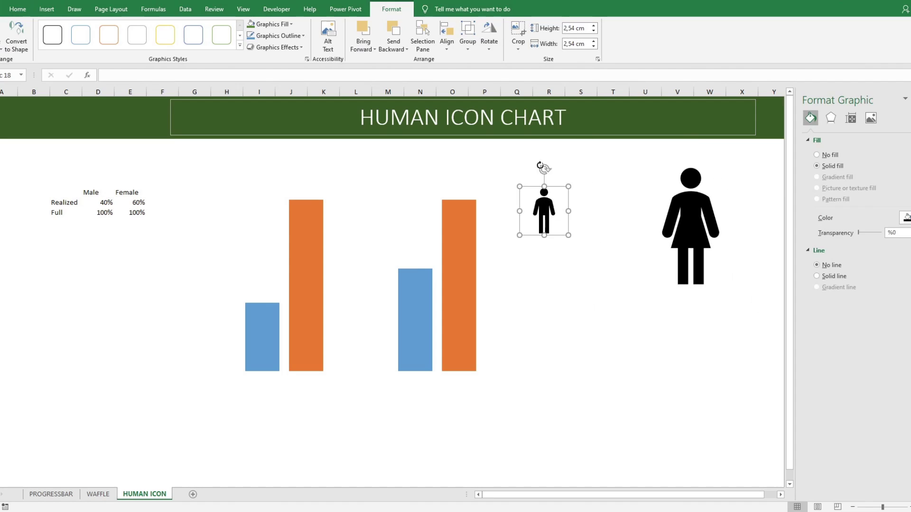
click(582, 29)
click(567, 44)
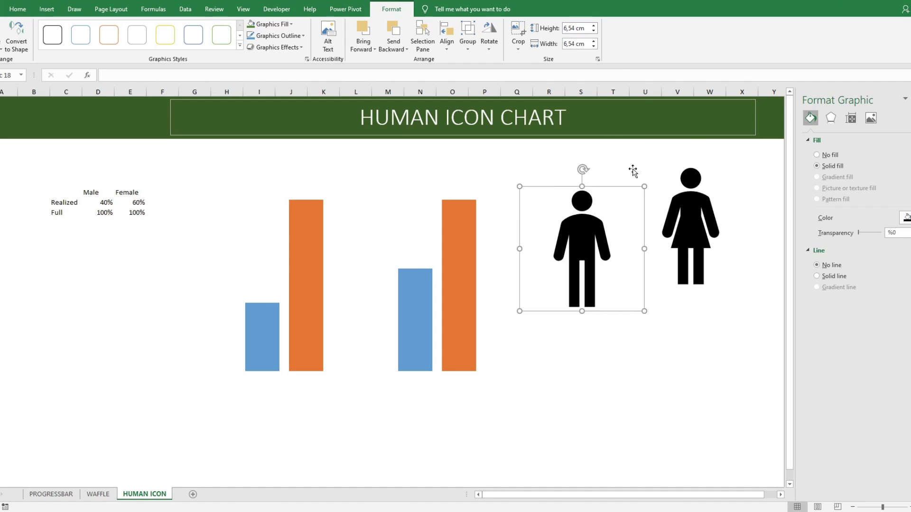
- Move the female icon down roughly level with the male icon, and select the male icon
click(676, 190)
drag(677, 189, 687, 219)
click(21, 10)
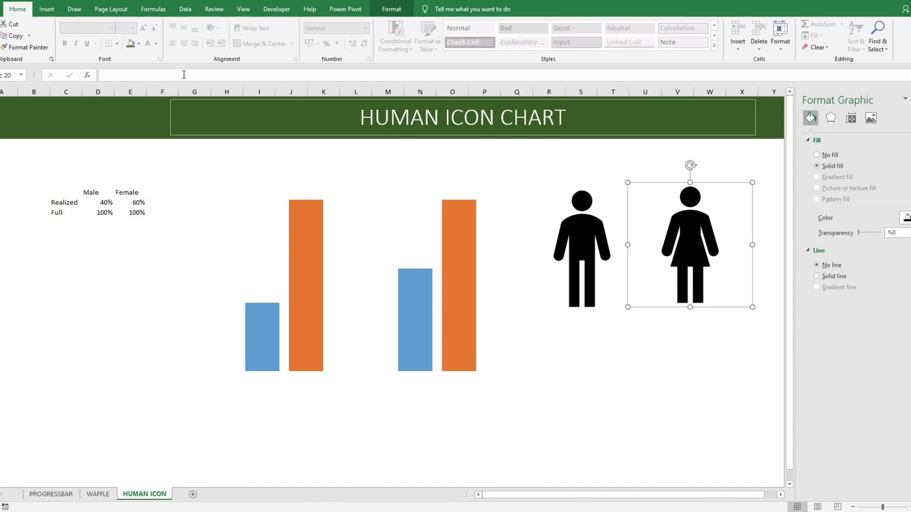
click(612, 236)
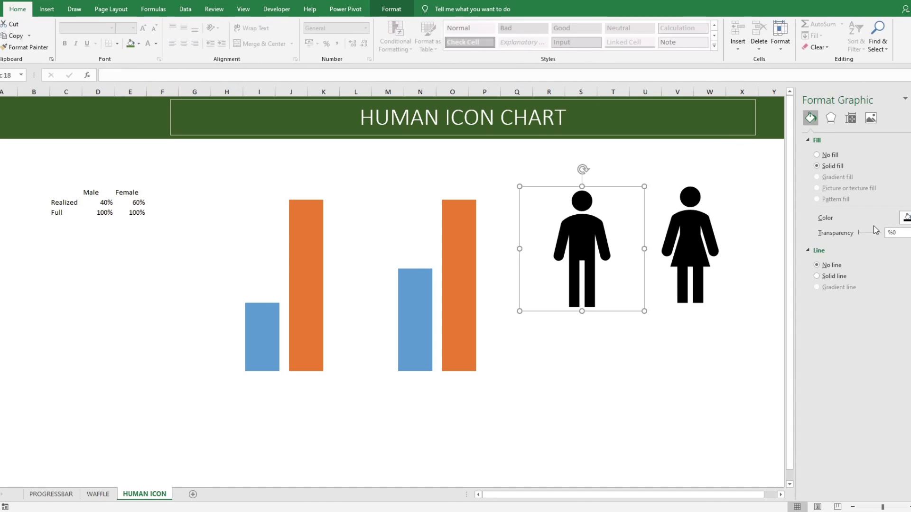
- Recolor the male icon dark blue and the female icon green, and line the two up side by side
click(906, 218)
click(888, 283)
click(683, 227)
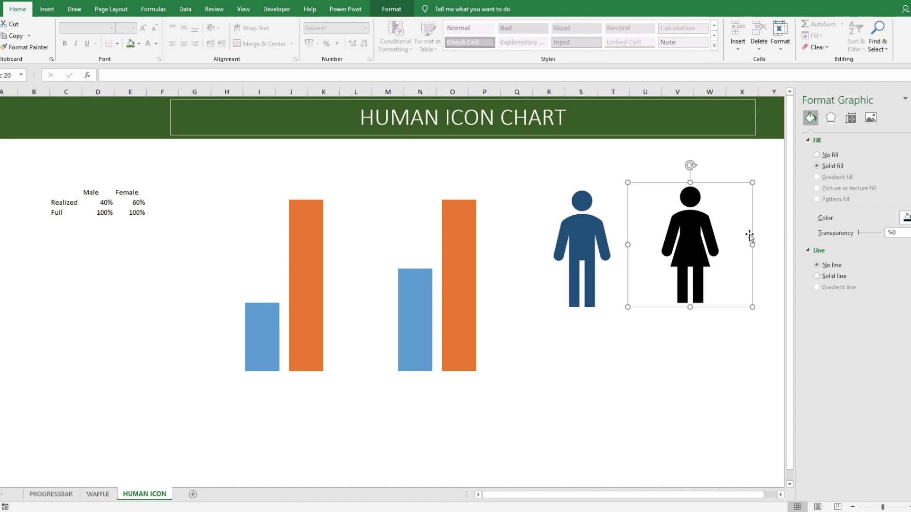
click(906, 218)
click(910, 269)
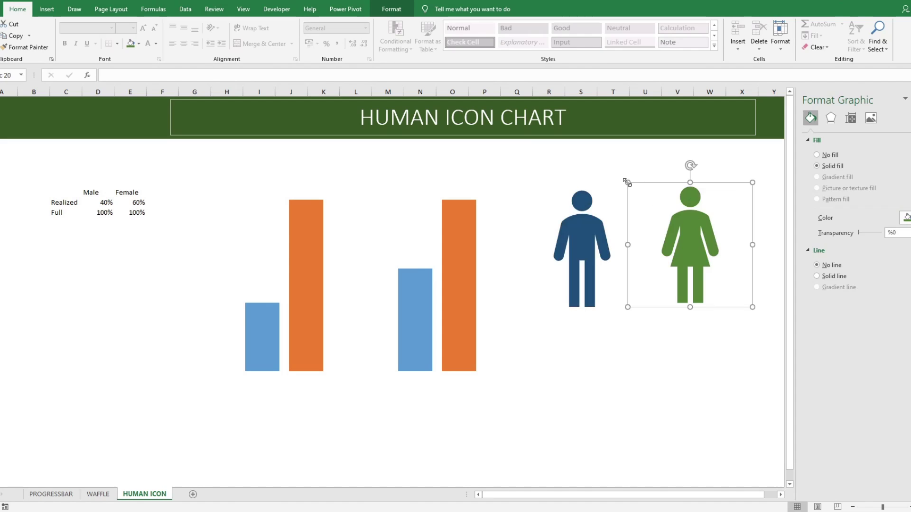
click(646, 172)
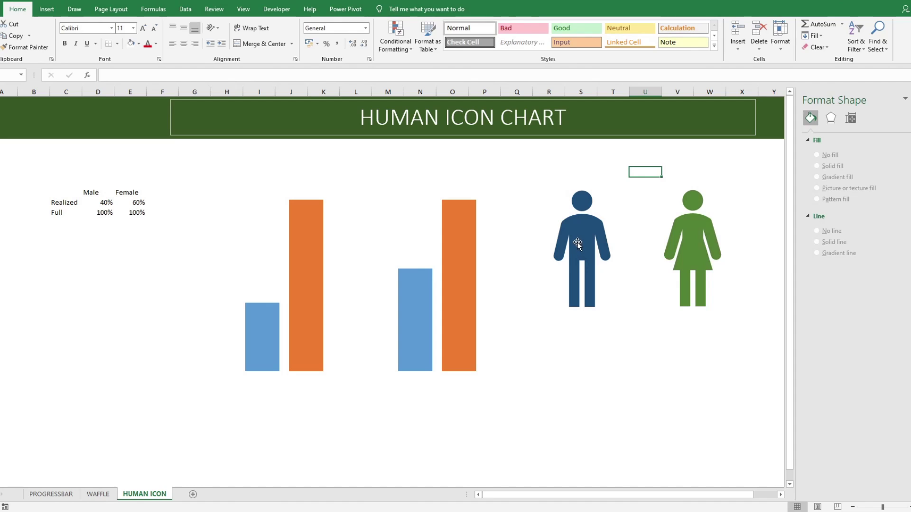
- Duplicate the blue male and green female icons and place the copies directly below the originals
click(577, 243)
ctrl+click(682, 241)
key(ctrl+c)
click(572, 338)
key(ctrl+v)
drag(626, 369, 581, 366)
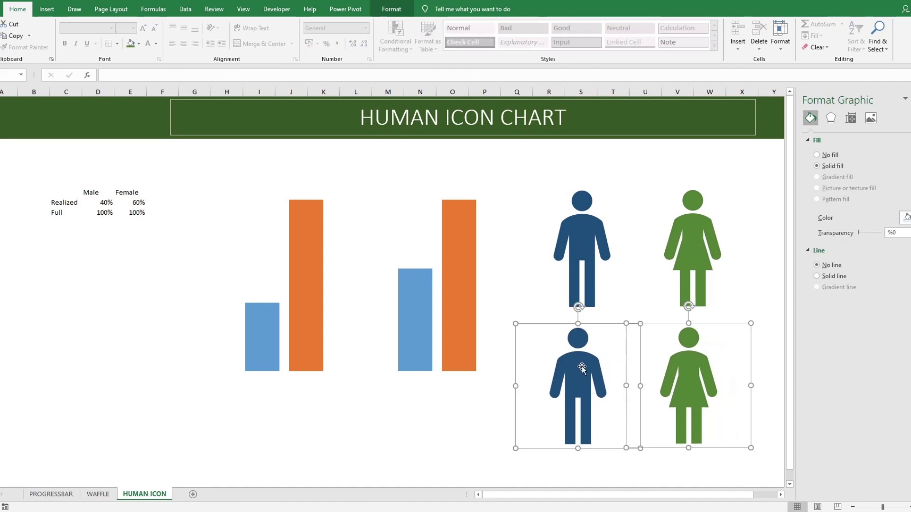
- Give the copied male and female icons no fill and a thin solid black outline 1 pt wide
click(817, 155)
click(816, 242)
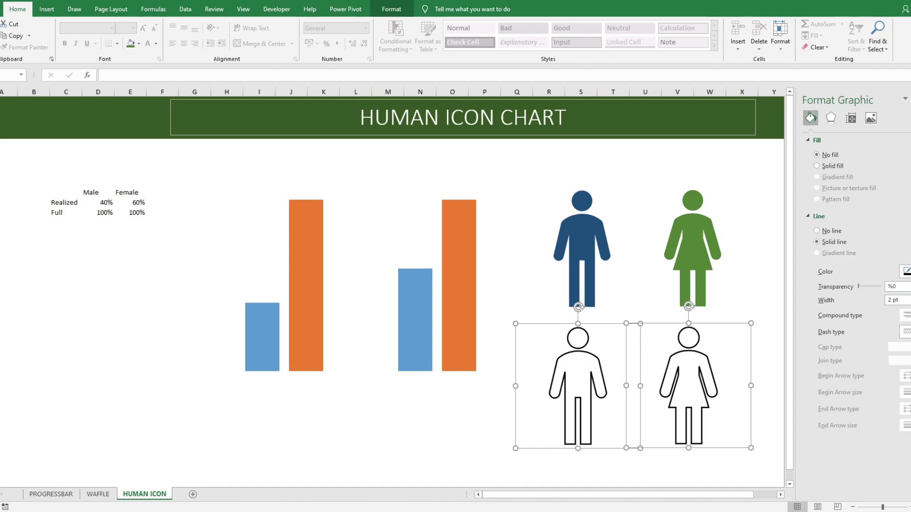
key(Up)
key(Up)
key(Up)
key(Up)
key(Up)
key(Up)
key(Up)
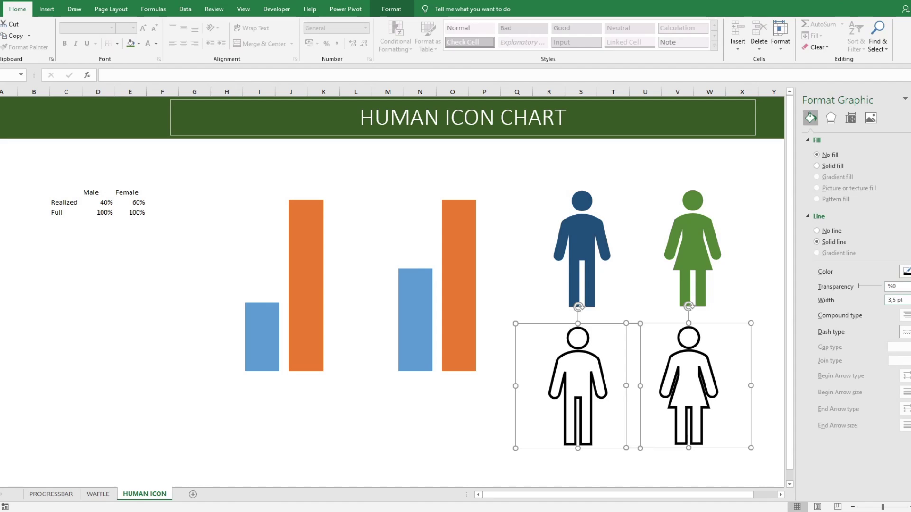
key(Down)
key(Down)
key(Down)
key(Down)
key(Down)
key(Down)
key(Down)
key(Down)
key(Down)
key(Down)
key(Down)
key(Down)
key(Down)
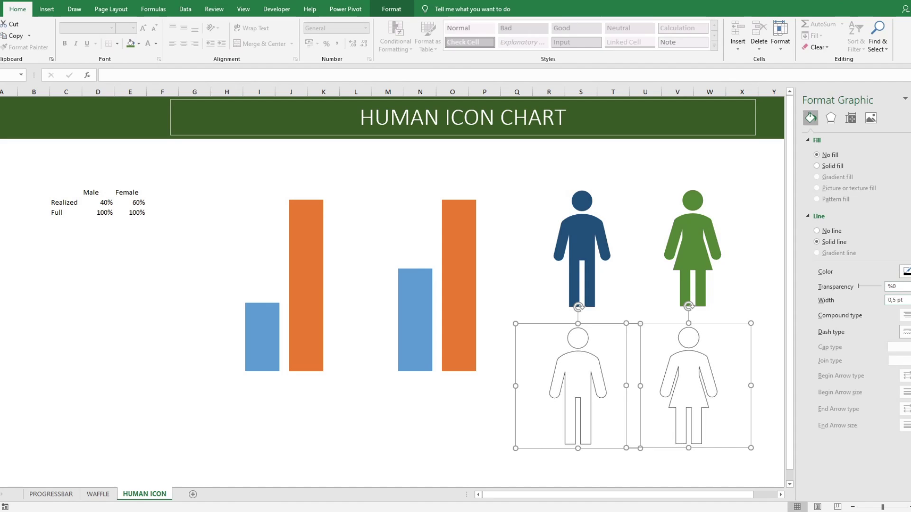
click(728, 187)
click(588, 142)
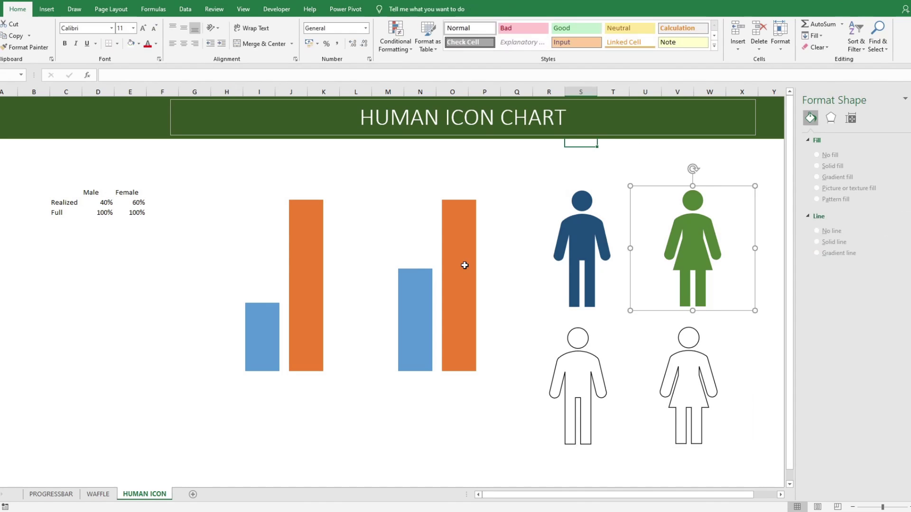
- Move the column chart slightly left and down, away from the icons
click(386, 211)
drag(417, 161, 394, 164)
click(456, 134)
click(497, 200)
- Copy the solid blue male icon and paste it as the fill of the Male Realized column only
click(577, 234)
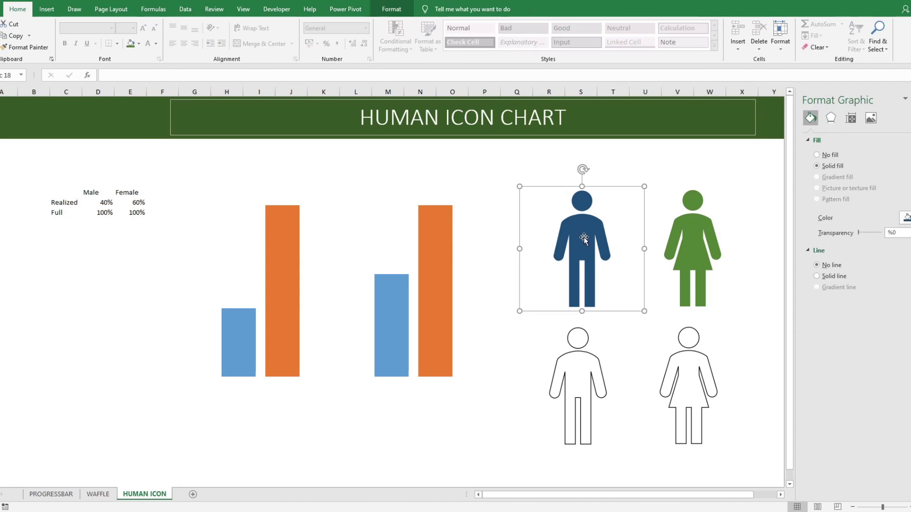
click(237, 325)
click(238, 324)
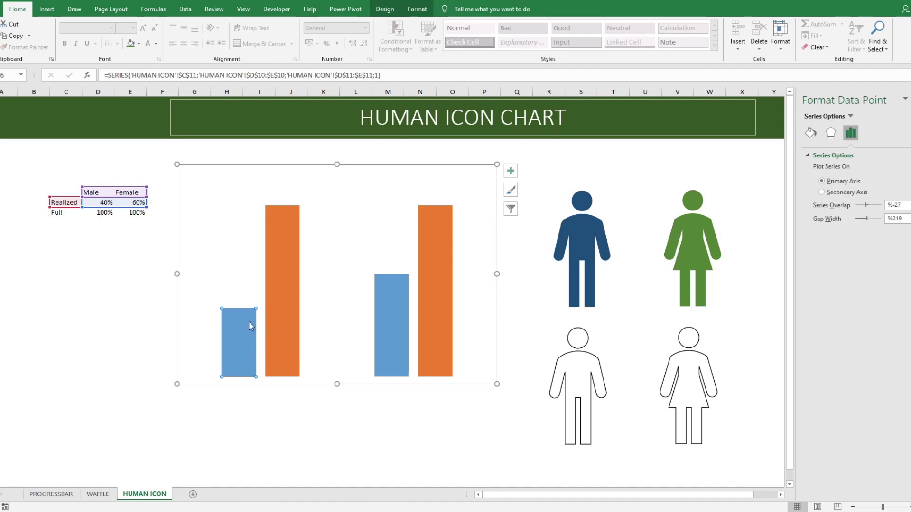
click(278, 298)
click(280, 290)
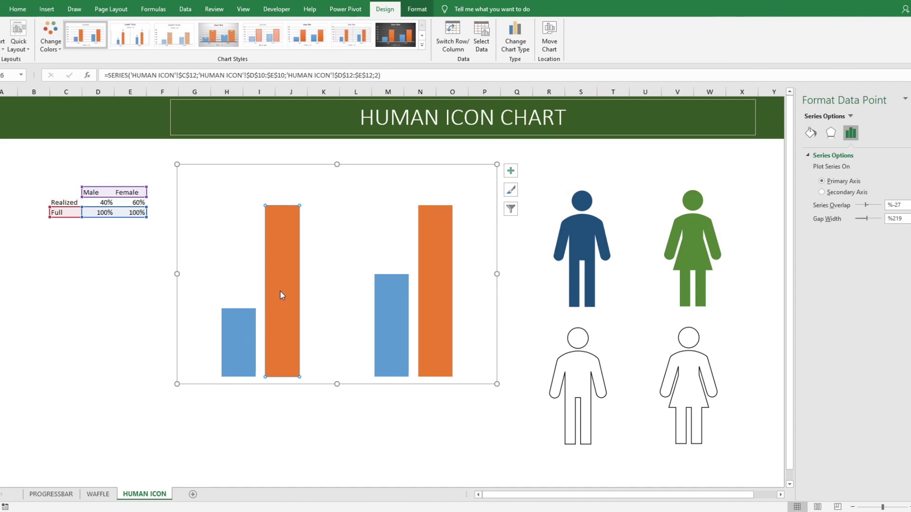
click(252, 329)
click(248, 331)
key(ctrl+v)
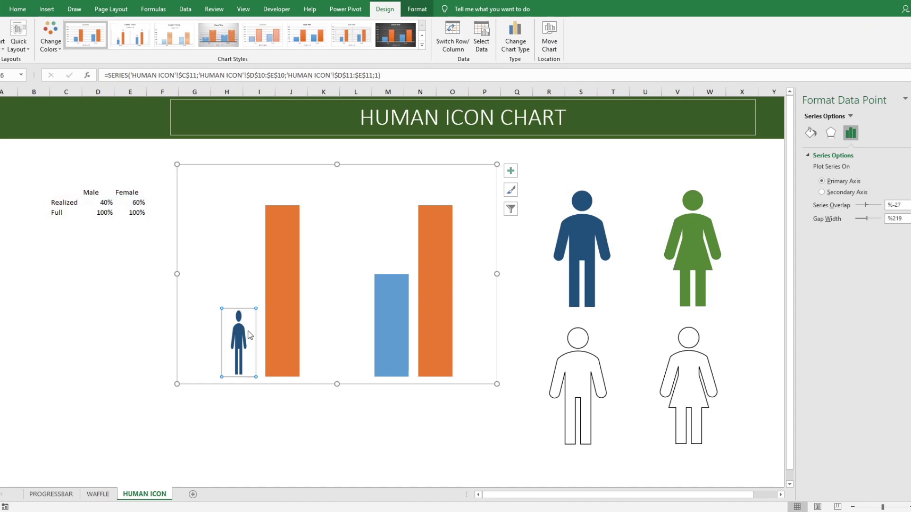
- Copy the outlined male icon and paste it as the fill of the Male Full column
click(565, 364)
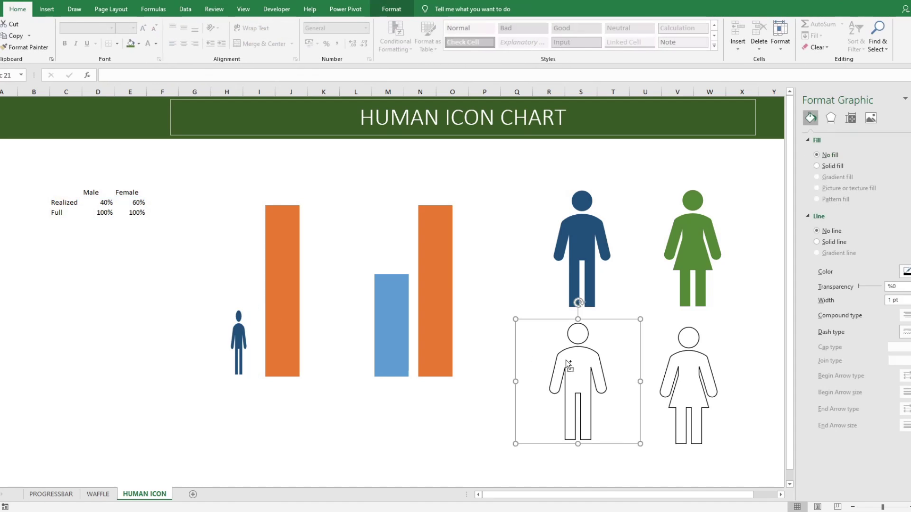
click(291, 265)
click(288, 266)
key(ctrl+v)
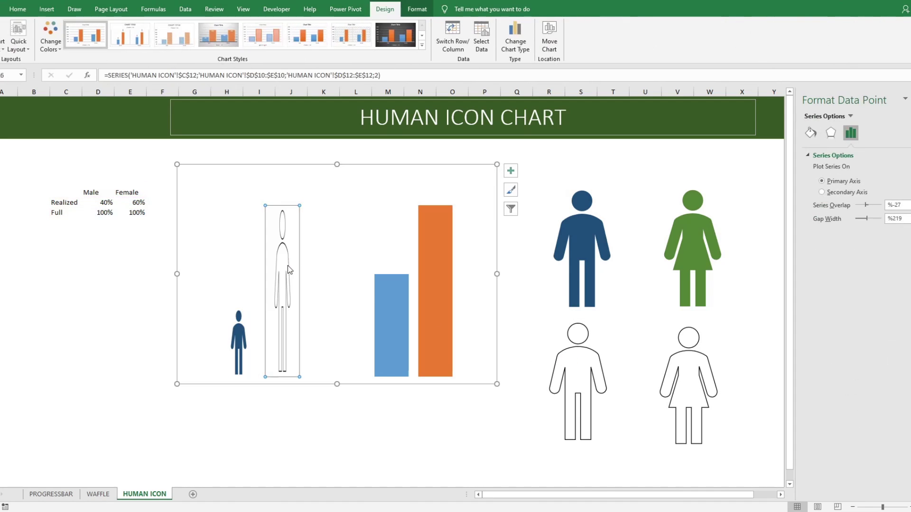
- Copy the solid green female icon and paste it as the fill of the Female Realized column
click(690, 280)
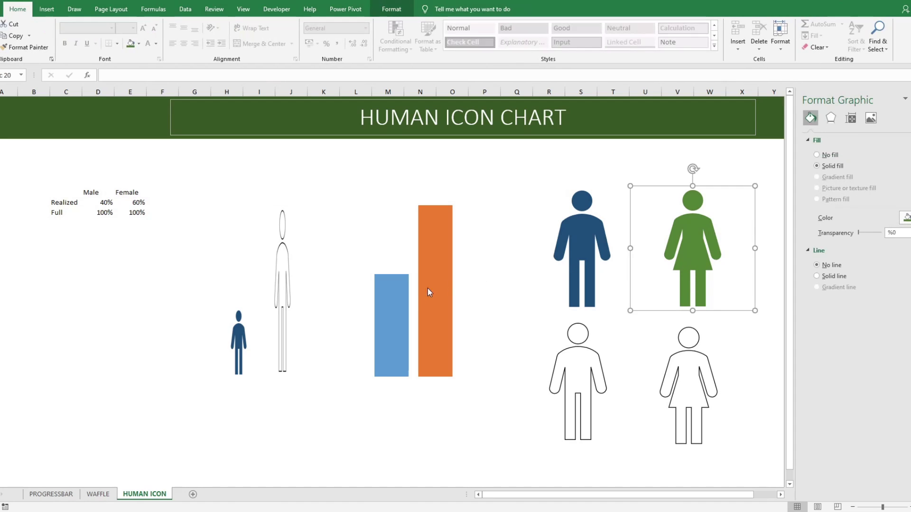
key(ctrl+c)
click(394, 302)
click(393, 302)
key(ctrl+v)
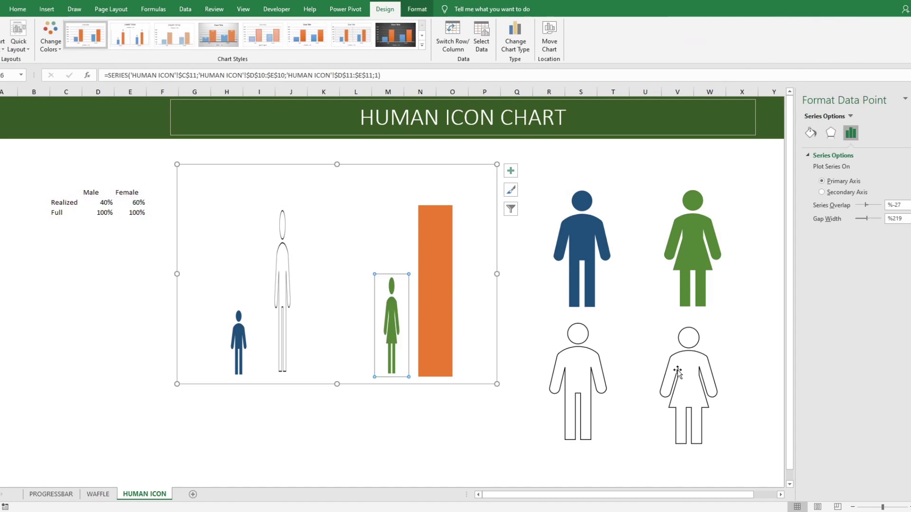
- Copy the outlined female icon and paste it as the fill of the Female Full column
click(677, 372)
click(448, 271)
click(448, 270)
click(445, 271)
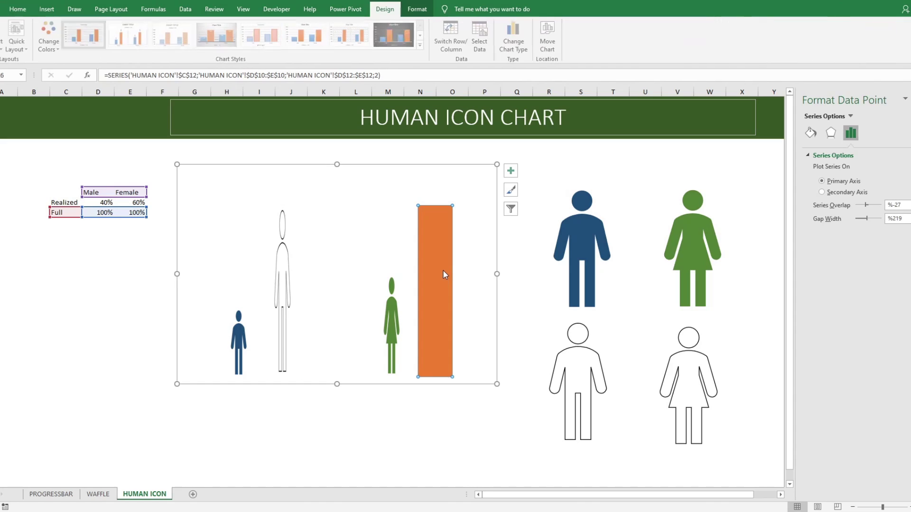
key(ctrl+v)
- Set the chart series' gap width to 0% and the series overlap to 3%
click(461, 223)
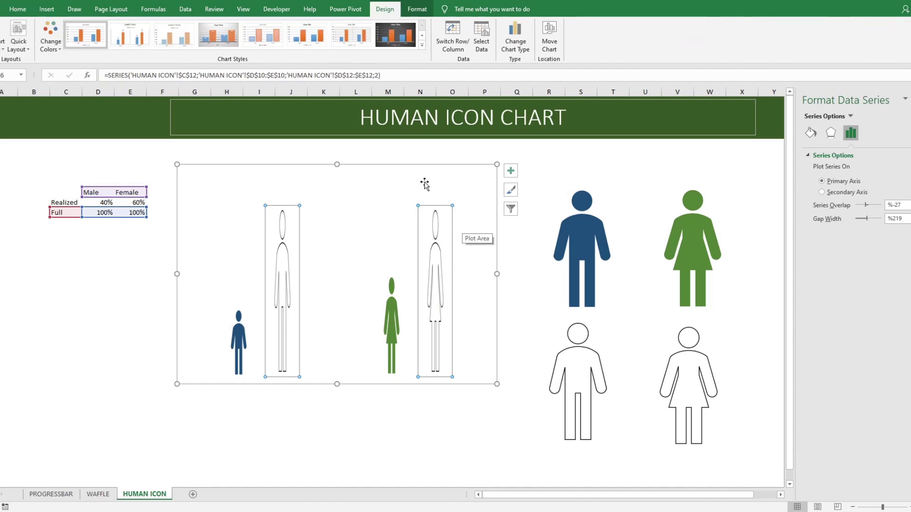
mouse_move(866, 218)
mouse_down()
mouse_move(835, 221)
mouse_move(876, 223)
mouse_move(822, 221)
mouse_move(892, 210)
mouse_move(871, 209)
mouse_up()
click(879, 206)
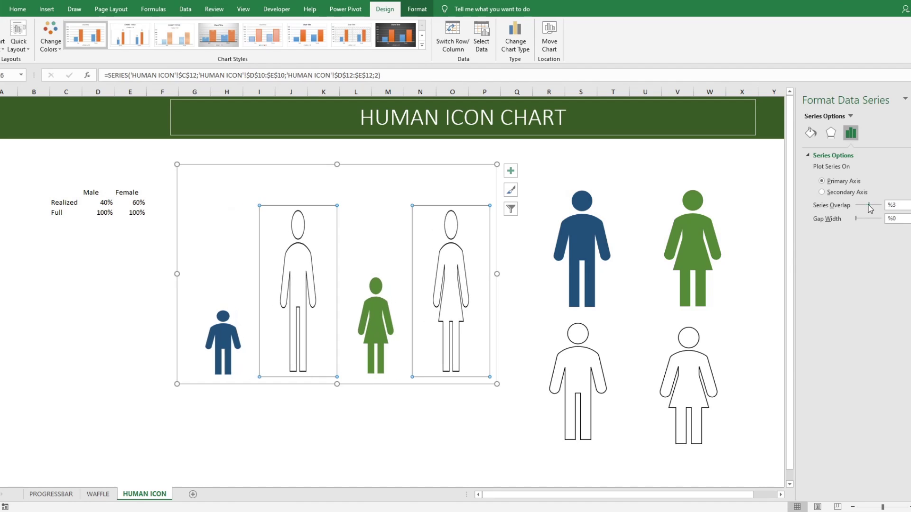
click(645, 117)
- Try a picture fill with Stack and Scale with on the whole Realized series, and undo the scaling
click(216, 334)
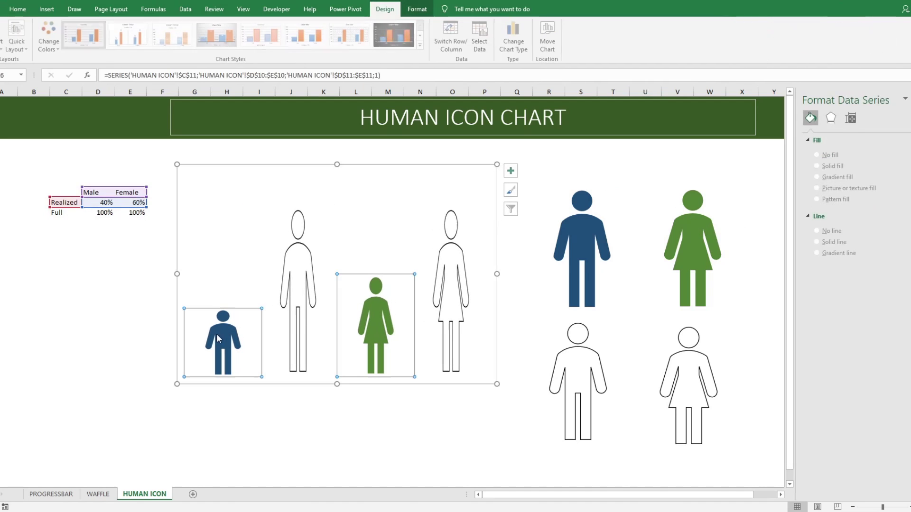
click(811, 133)
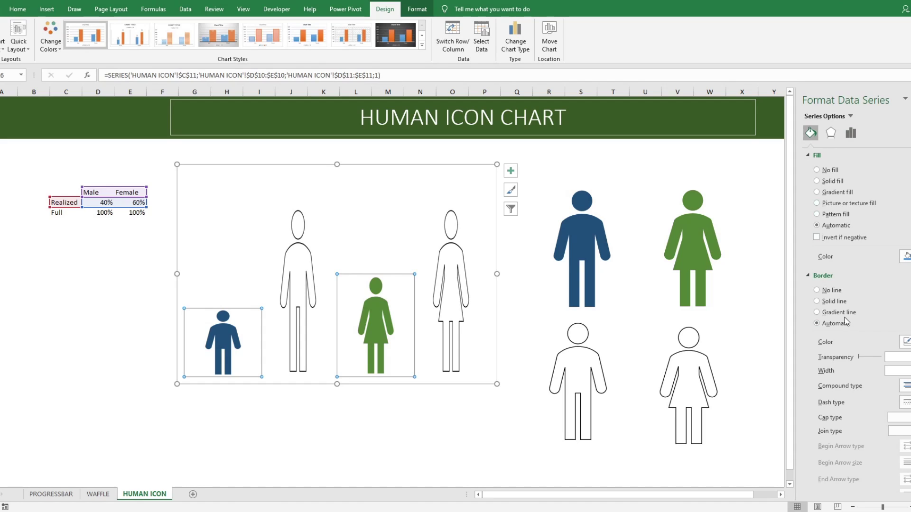
click(849, 203)
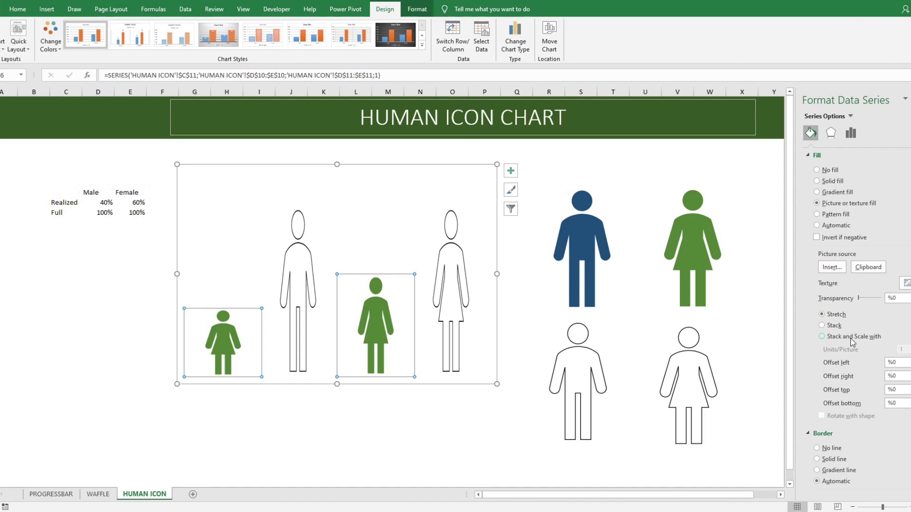
click(821, 337)
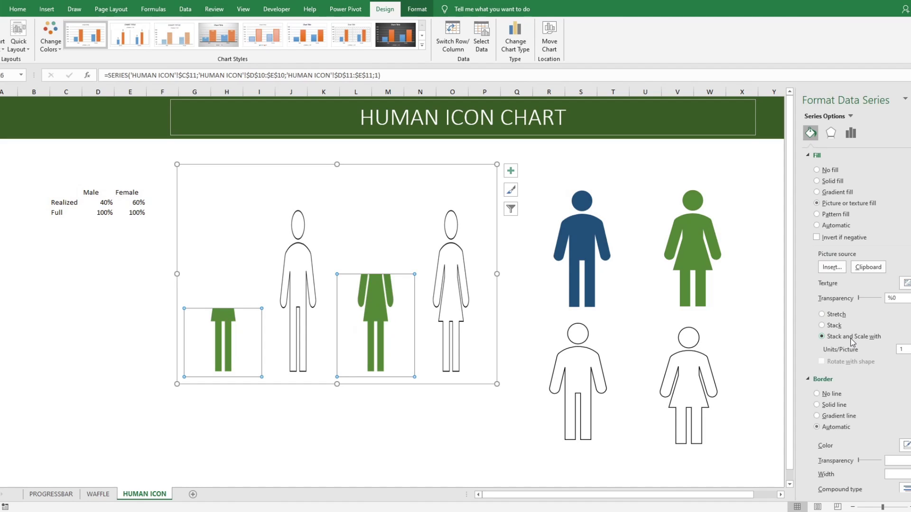
key(ctrl+z)
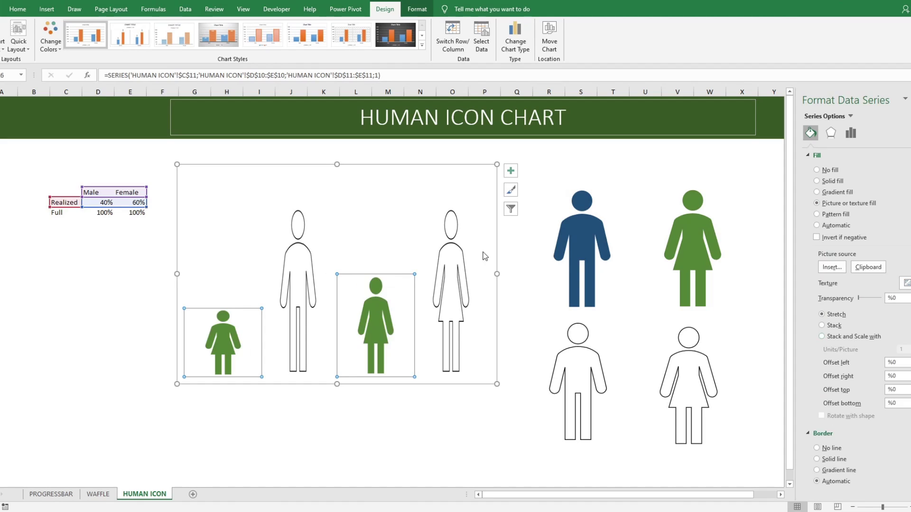
- Paste the solid blue male icon back as the fill of the Male Realized column alone
click(583, 228)
click(218, 332)
click(218, 332)
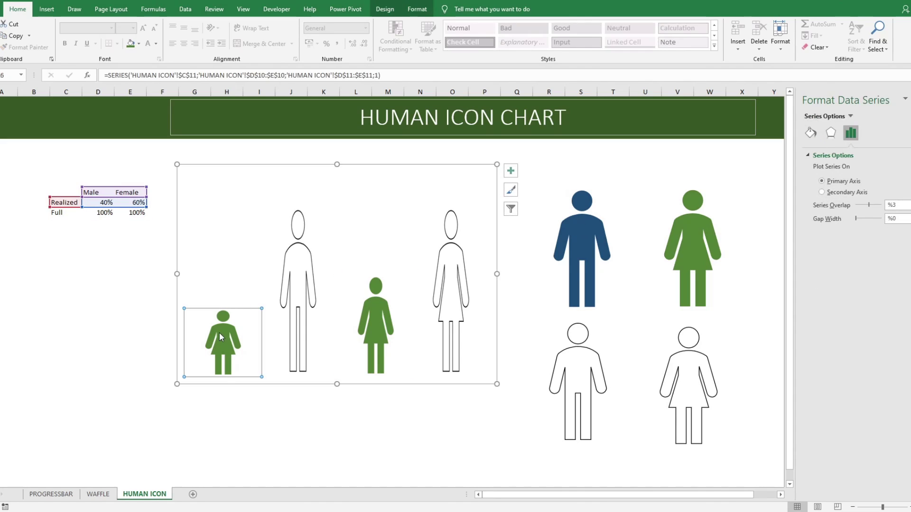
key(ctrl+v)
- Set the picture fill of the Male and Female Realized columns individually to Stack and Scale with, 1 unit per picture
click(372, 310)
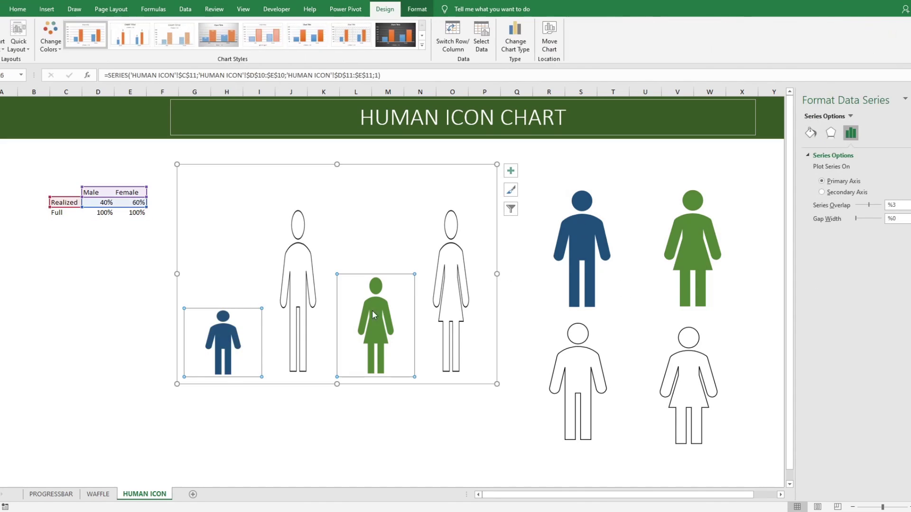
click(354, 319)
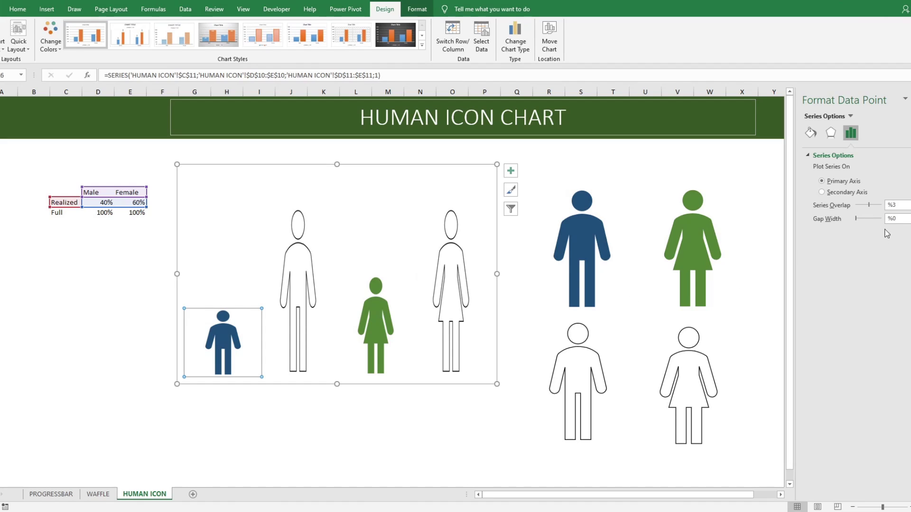
click(810, 133)
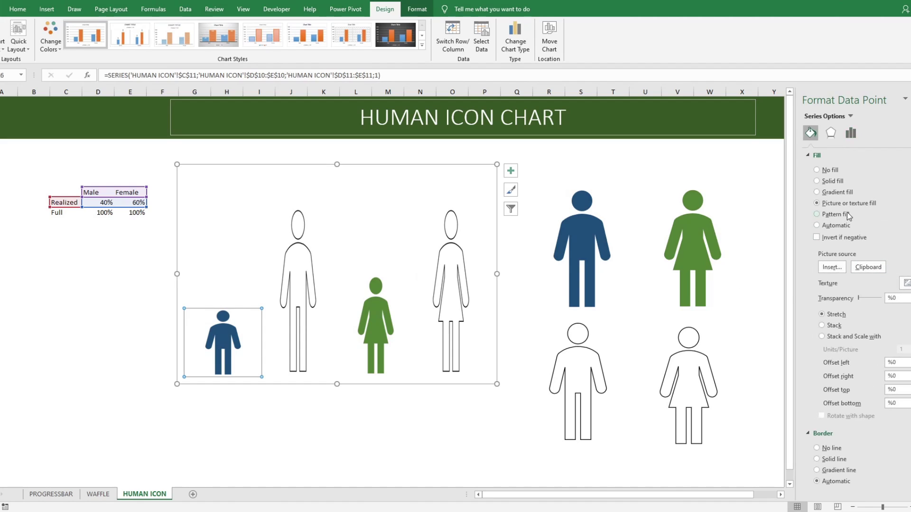
click(844, 337)
click(376, 323)
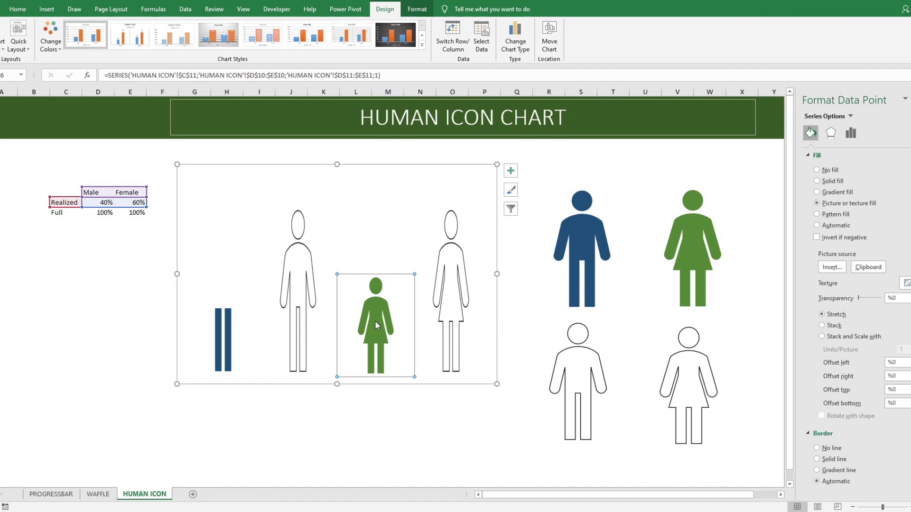
click(830, 339)
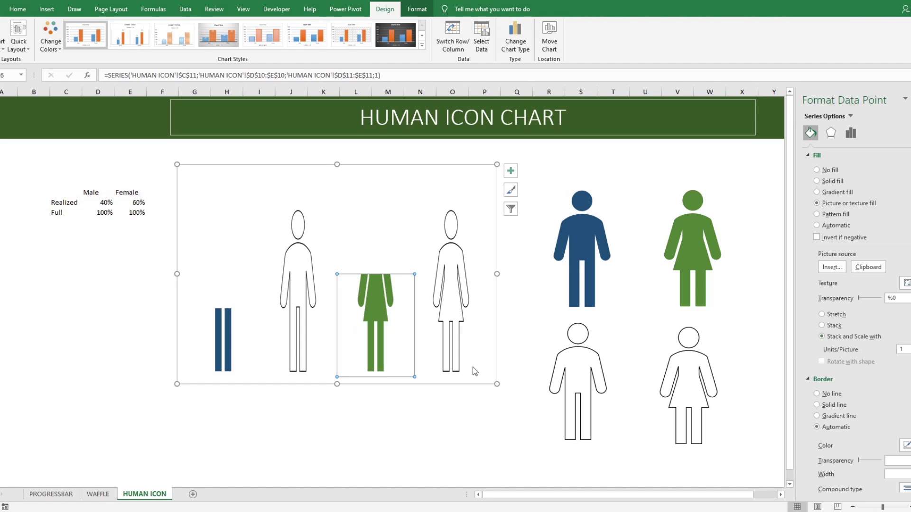
click(473, 393)
- Set the series overlap to 100% so the outlined figures lie over the partly filled ones
click(451, 294)
click(850, 133)
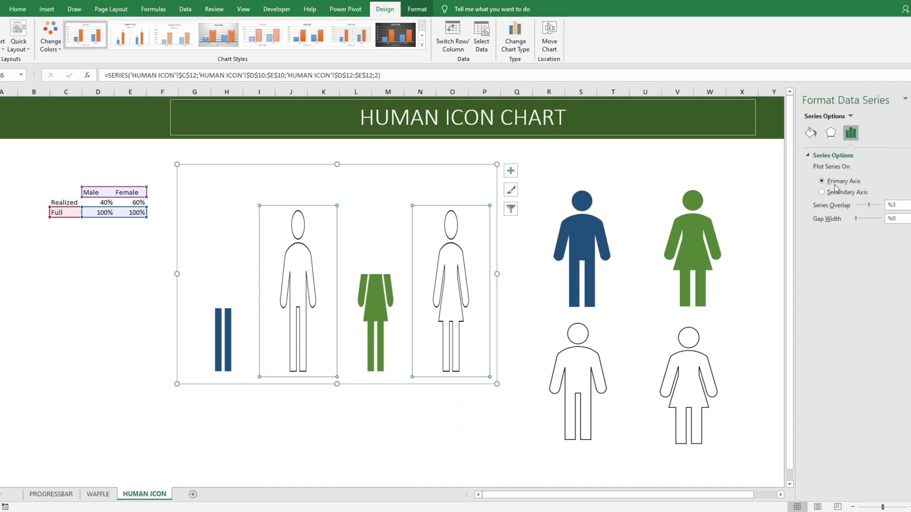
drag(888, 208, 889, 208)
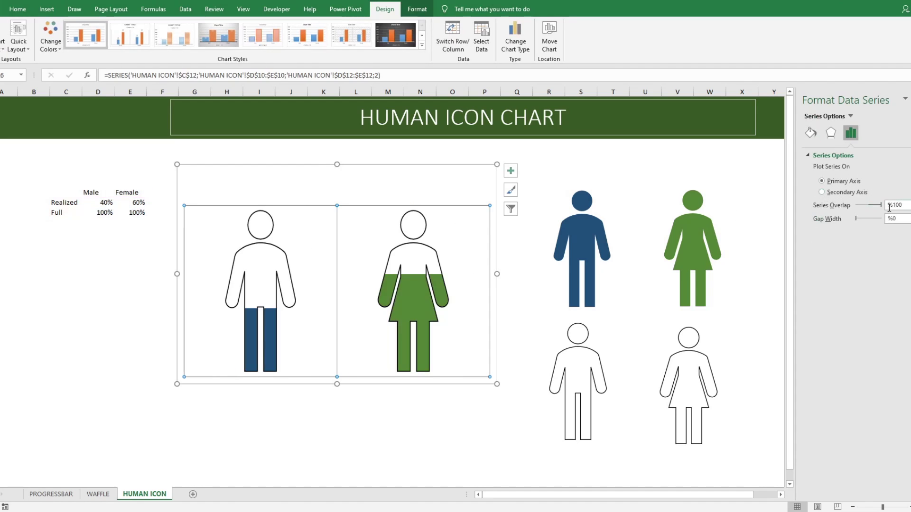
click(680, 161)
- Add data labels to the human icon chart
click(267, 188)
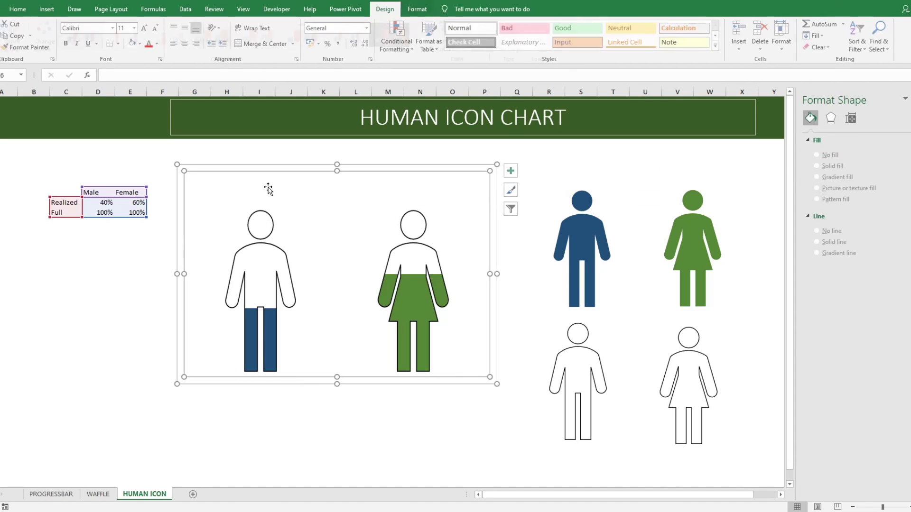
click(327, 180)
click(319, 167)
click(511, 171)
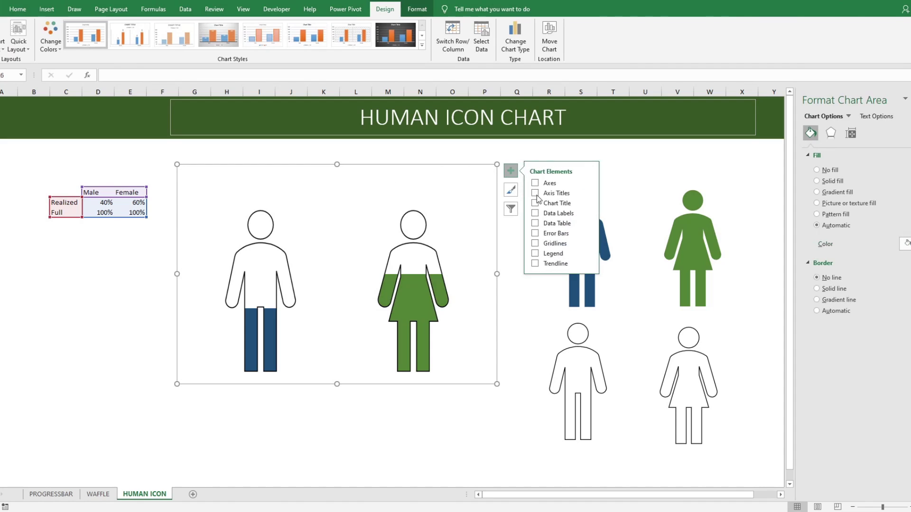
click(536, 213)
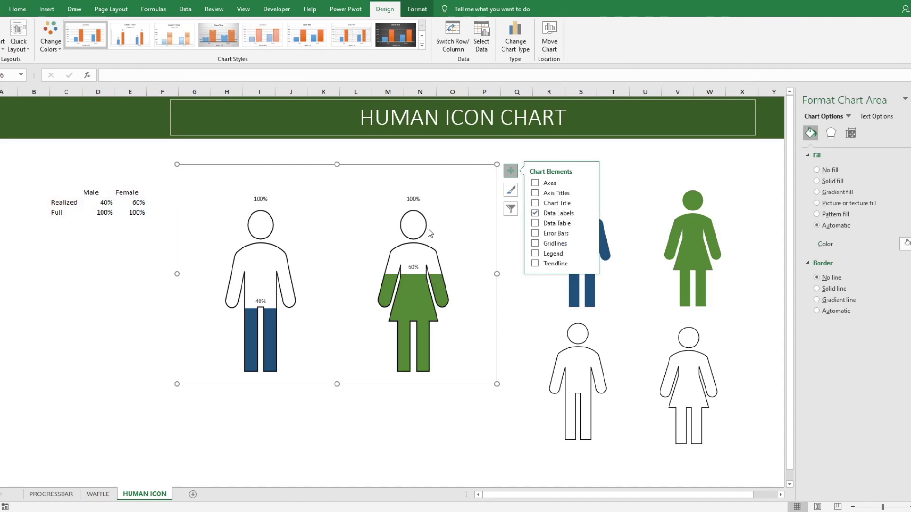
- Delete the 100% data labels of the Full series from the chart
click(421, 199)
key(Delete)
- Move the 40% and 60% Realized data labels above the heads of the male and female figures
click(413, 266)
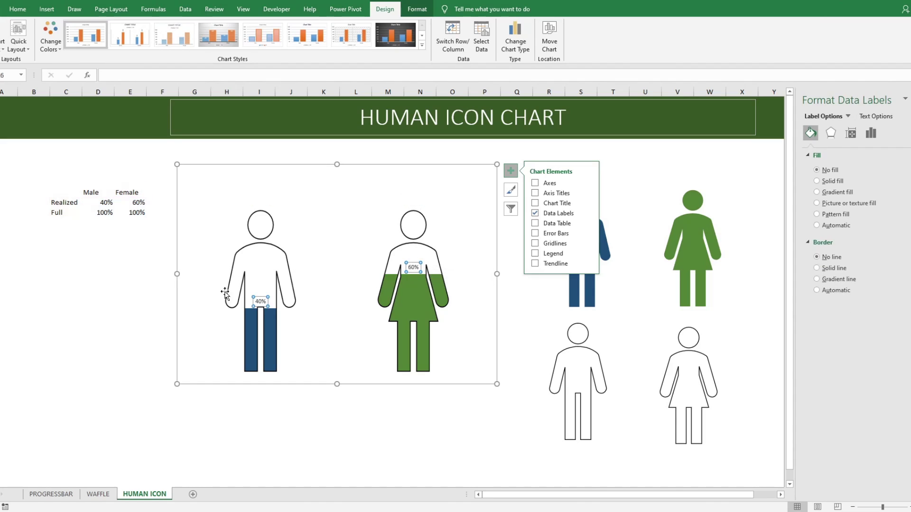
click(262, 300)
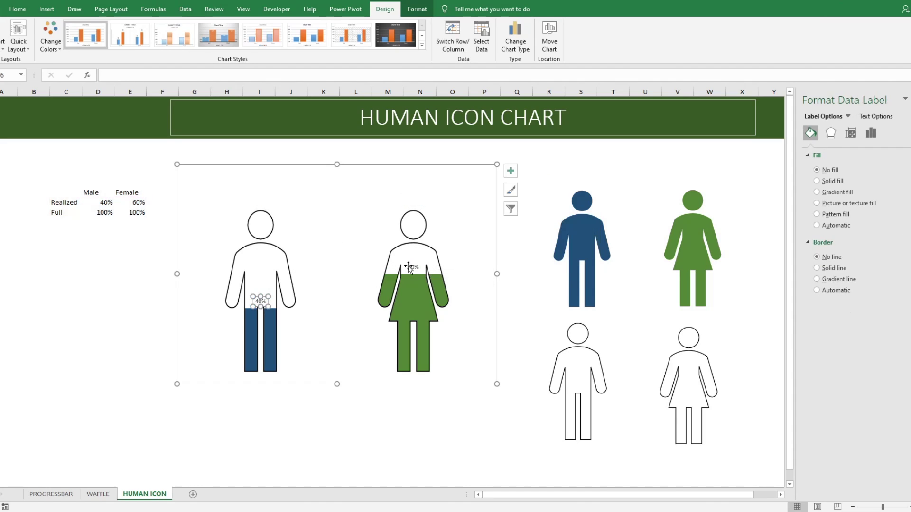
drag(408, 267, 409, 188)
click(325, 188)
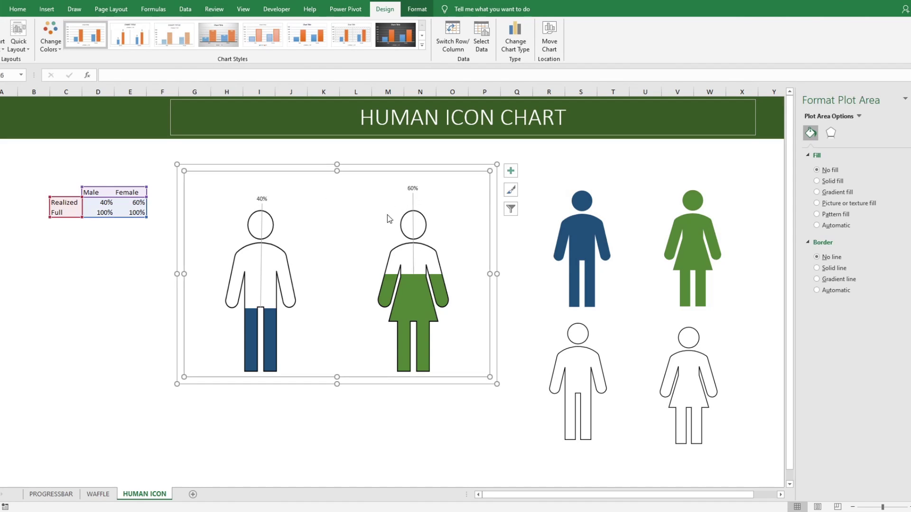
click(413, 205)
click(290, 219)
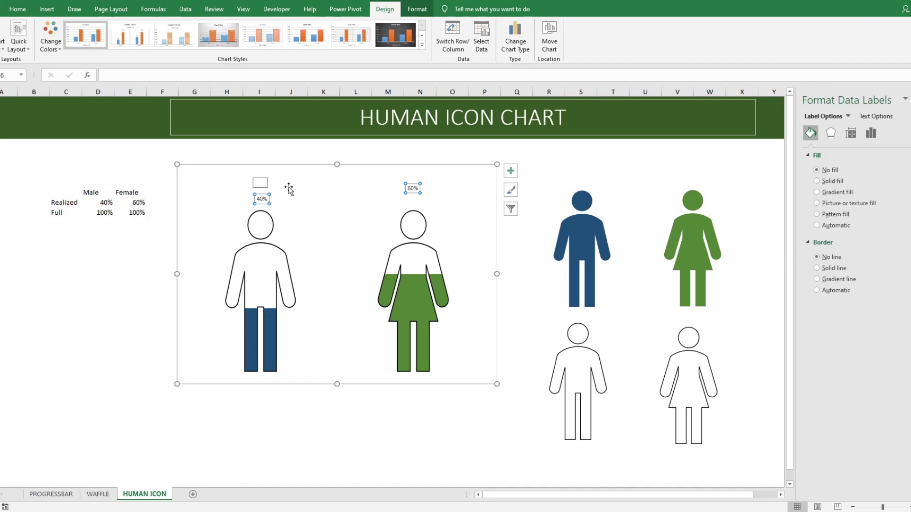
click(263, 189)
drag(264, 188, 262, 175)
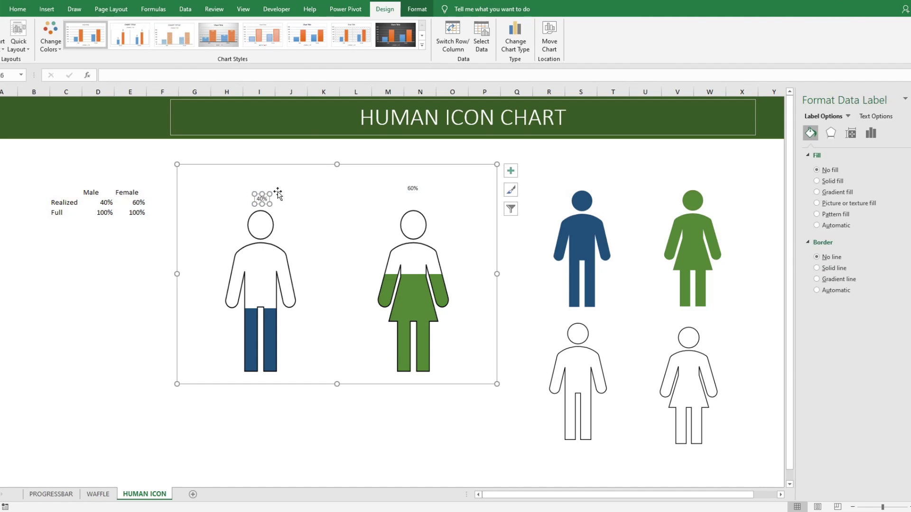
click(321, 193)
click(392, 145)
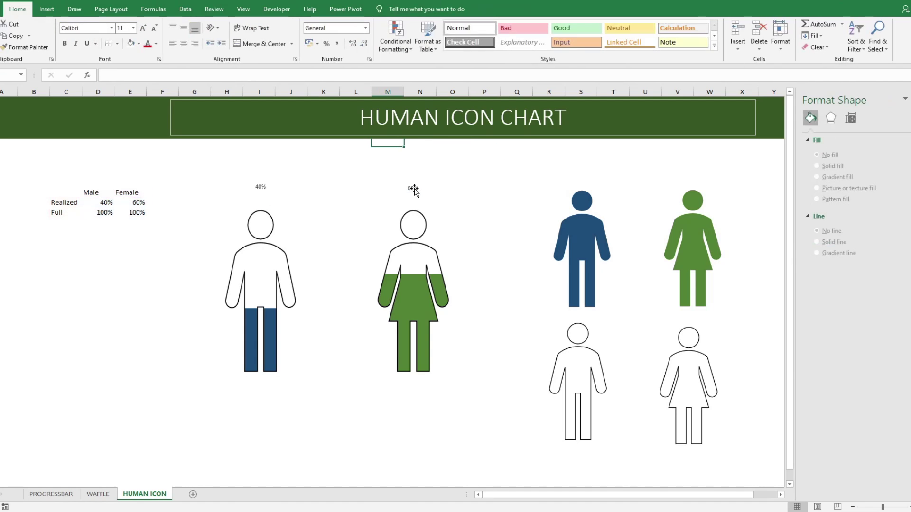
- Format the Realized data labels in Calibri Light at font size 18, without bold
click(262, 186)
click(17, 9)
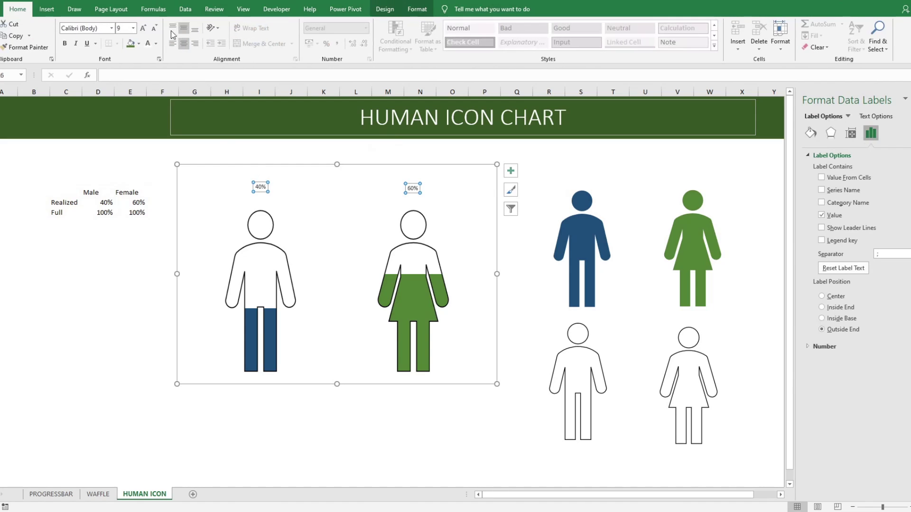
click(142, 29)
click(143, 29)
click(143, 28)
click(143, 29)
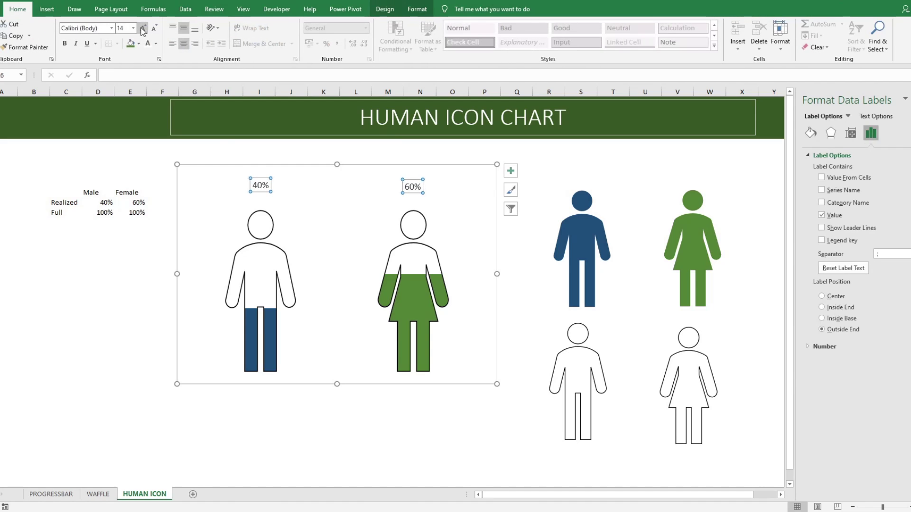
click(143, 29)
click(143, 28)
click(110, 29)
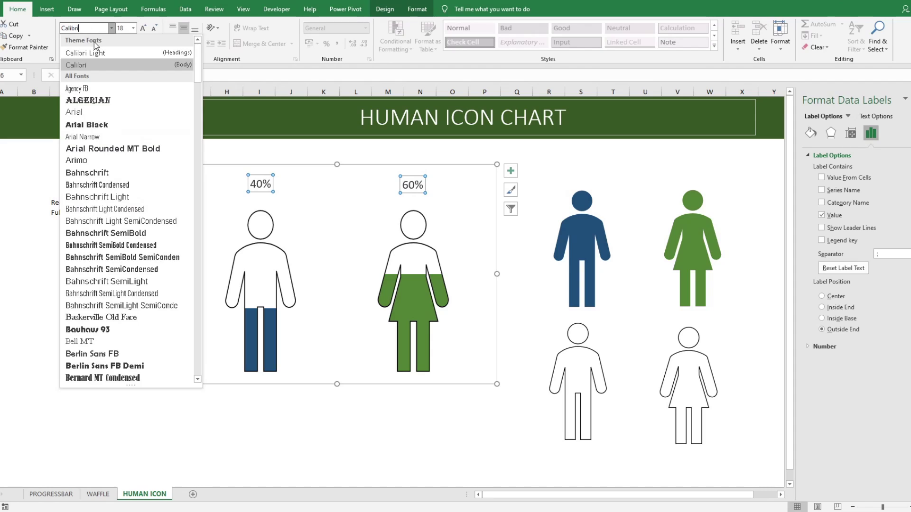
click(100, 53)
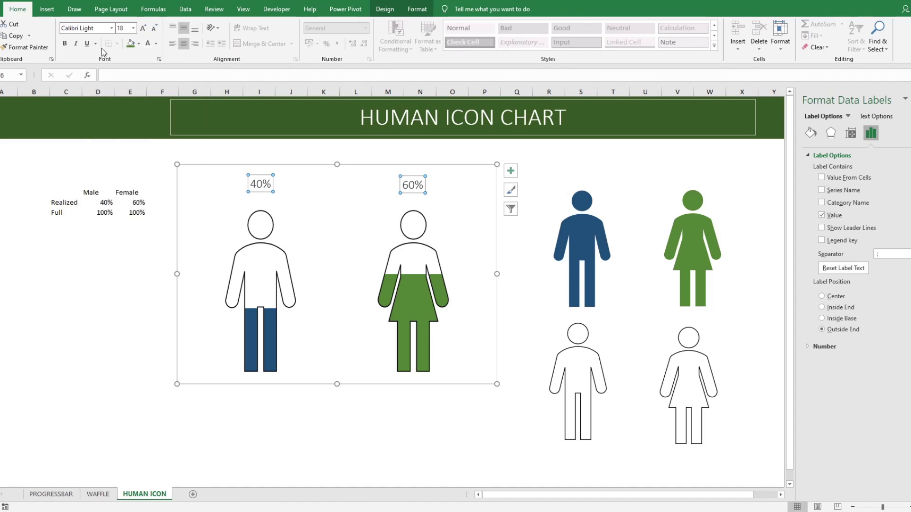
click(65, 44)
click(63, 44)
- Enlarge the Realized data labels to font size 24 and widen the Male label to fit its text
click(314, 152)
click(275, 180)
click(280, 188)
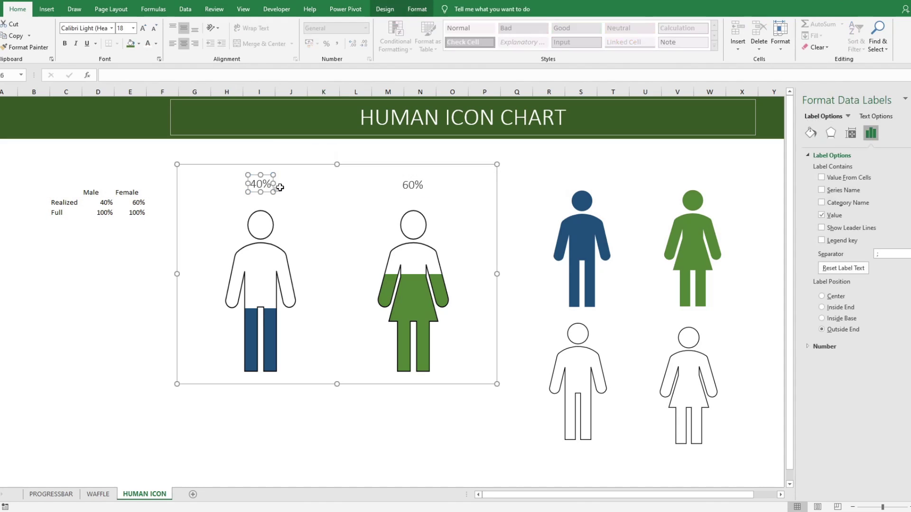
click(286, 172)
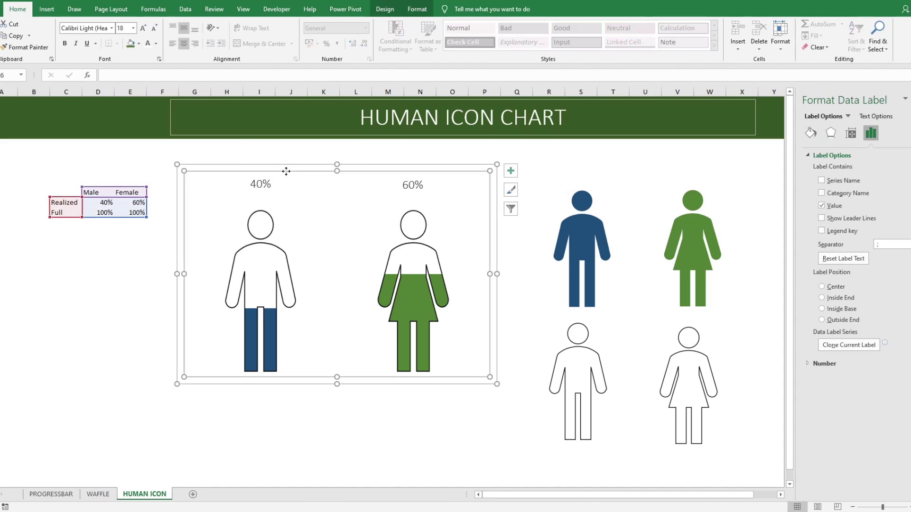
click(398, 188)
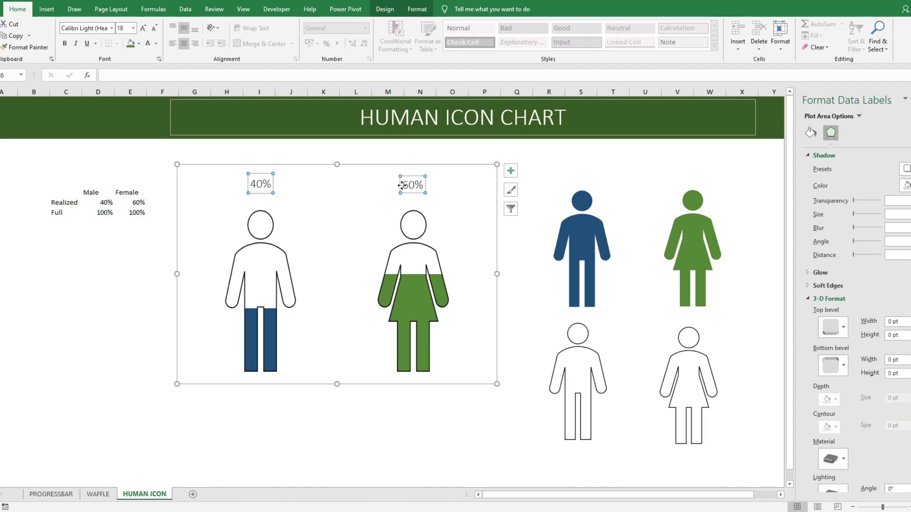
click(143, 29)
click(143, 29)
click(143, 29)
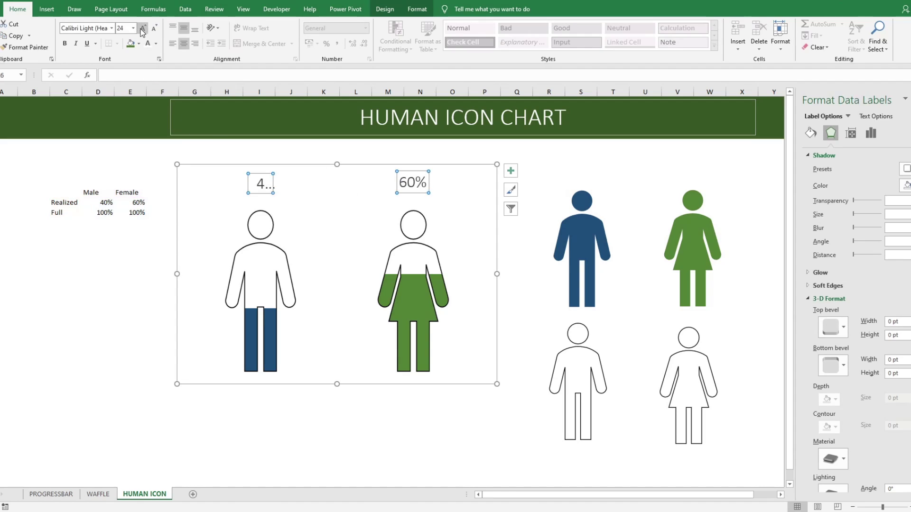
click(273, 180)
drag(279, 183, 298, 184)
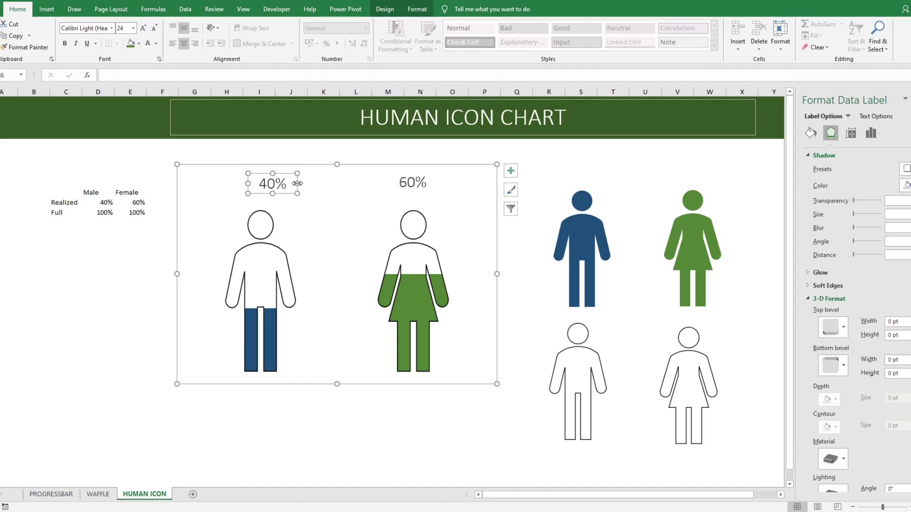
click(130, 282)
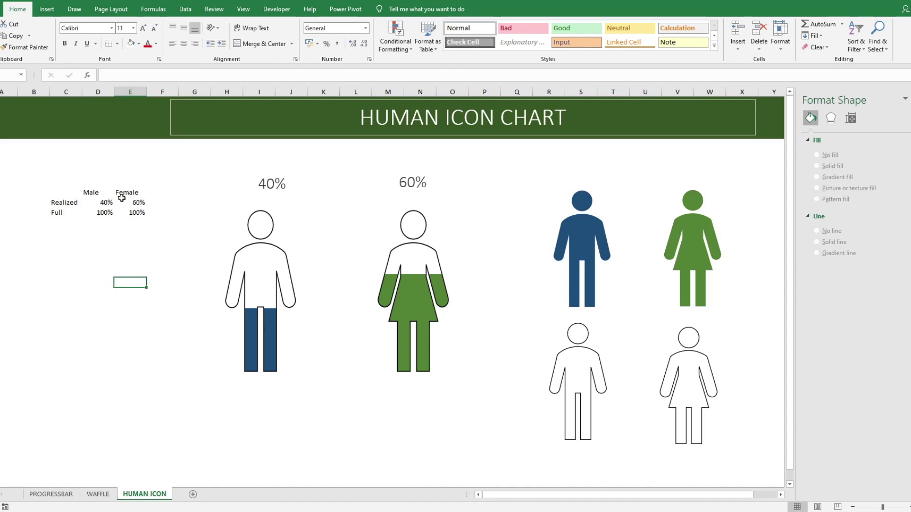
- Test the chart with a Male Realized value of 70%, and undo the change
click(105, 203)
text(70)
key(Return)
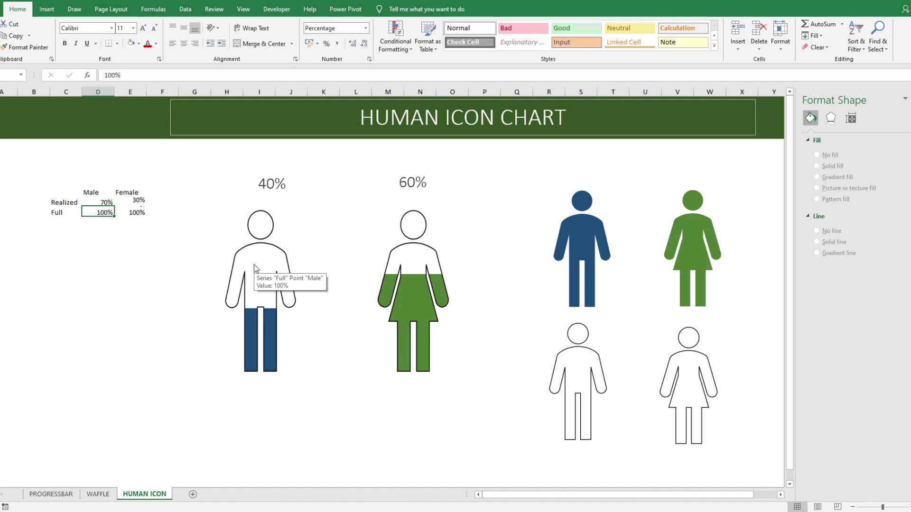
key(Up)
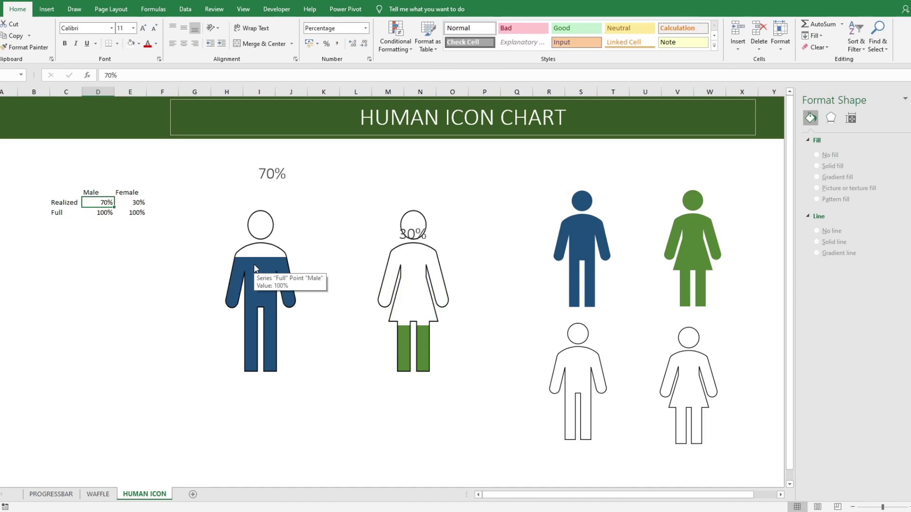
key(ctrl+z)
- Delete the remaining Male and Female Realized data labels from the chart
click(420, 181)
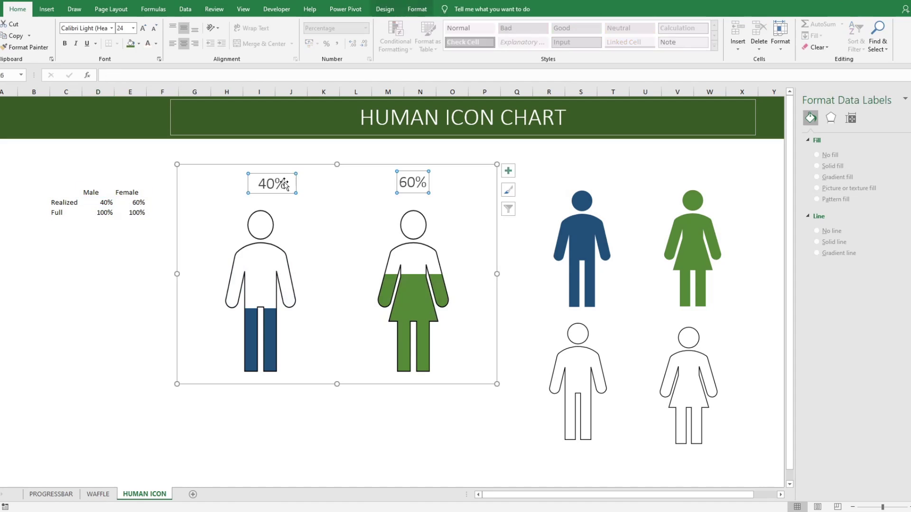
click(422, 176)
key(Delete)
click(266, 183)
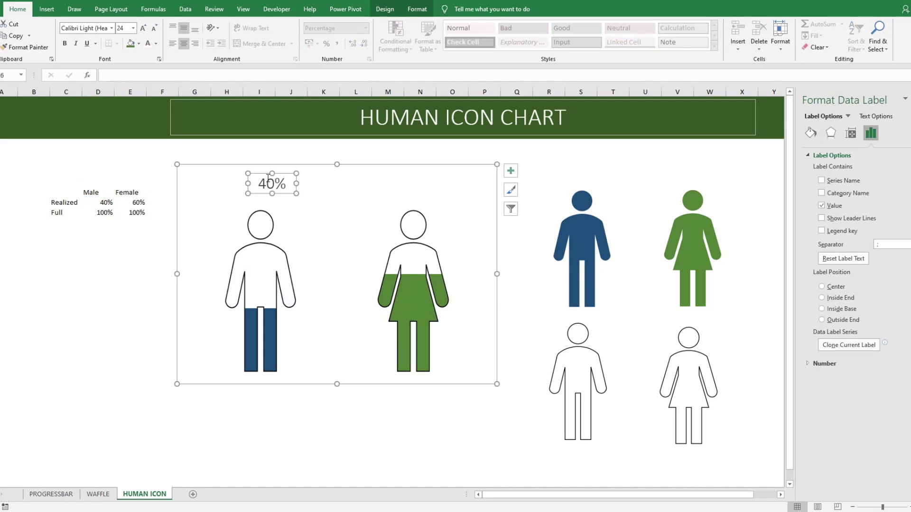
key(Delete)
- Insert a text box without an outline above the male figure's head
click(47, 9)
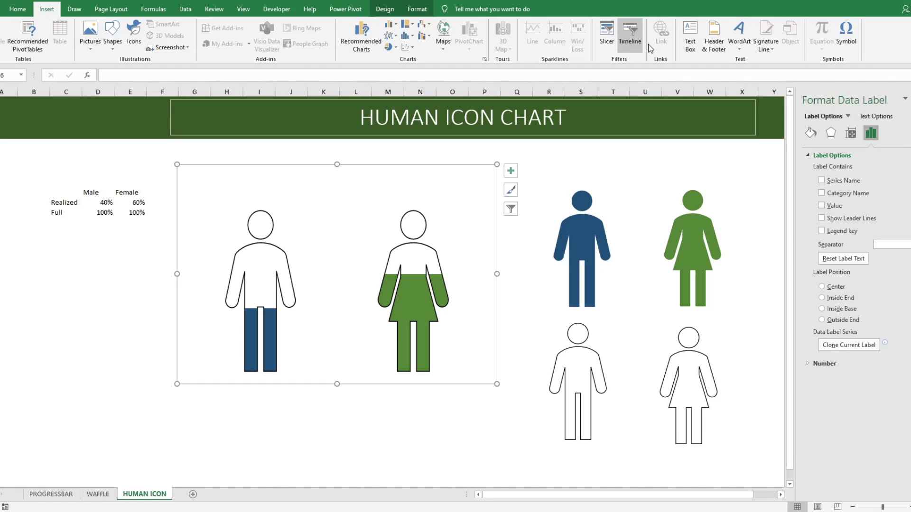
click(691, 35)
drag(26, 271, 85, 298)
mouse_move(85, 266)
mouse_down()
mouse_move(244, 220)
mouse_move(278, 165)
mouse_up()
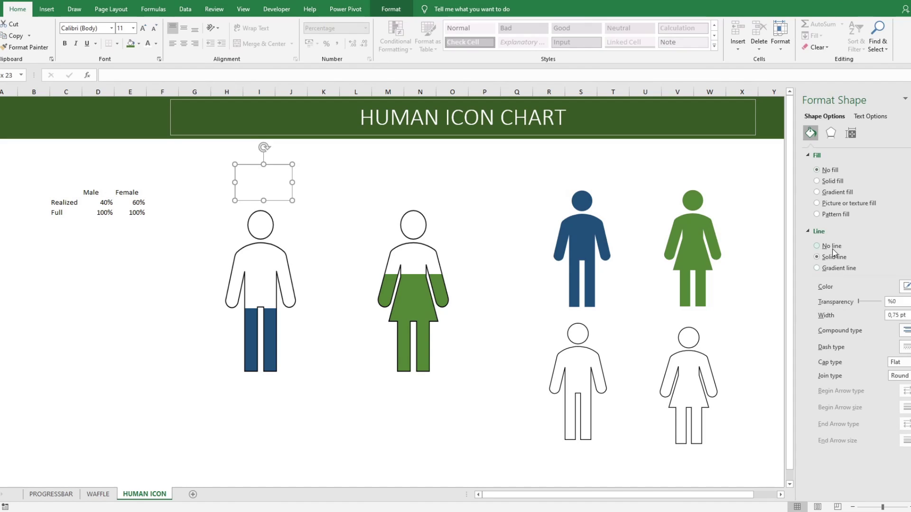
click(832, 247)
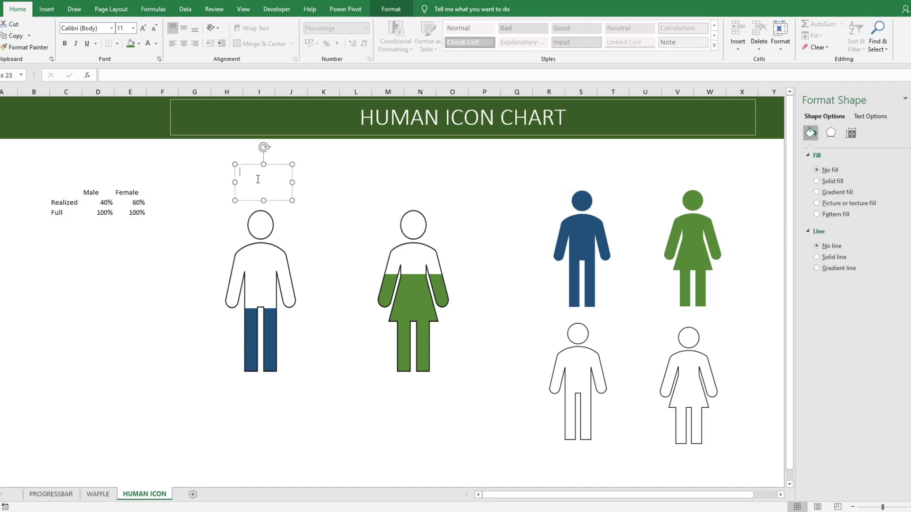
- Link the male text box to the Male Realized cell with the formula =$D$11
click(155, 77)
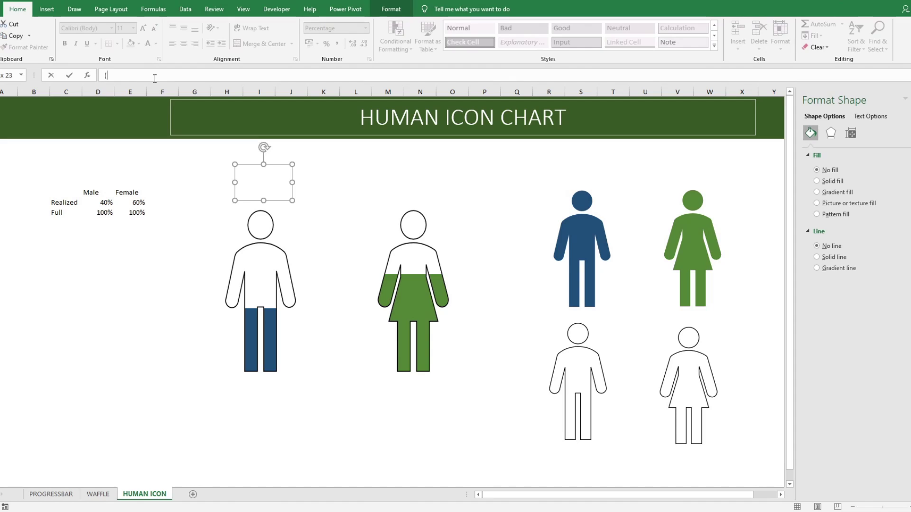
text(=)
click(85, 205)
key(Return)
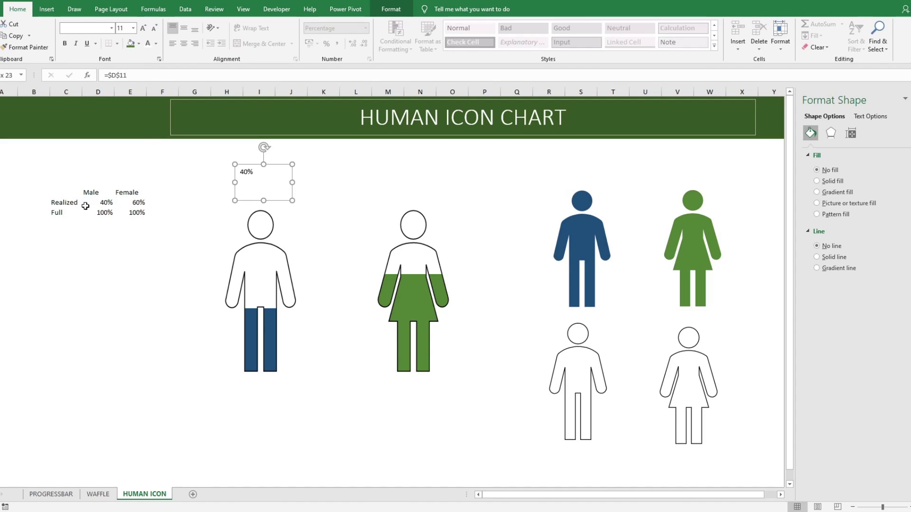
- Format the male percentage in Calibri Light at font size 24 and shrink its text box around the text
click(143, 29)
click(144, 30)
click(144, 30)
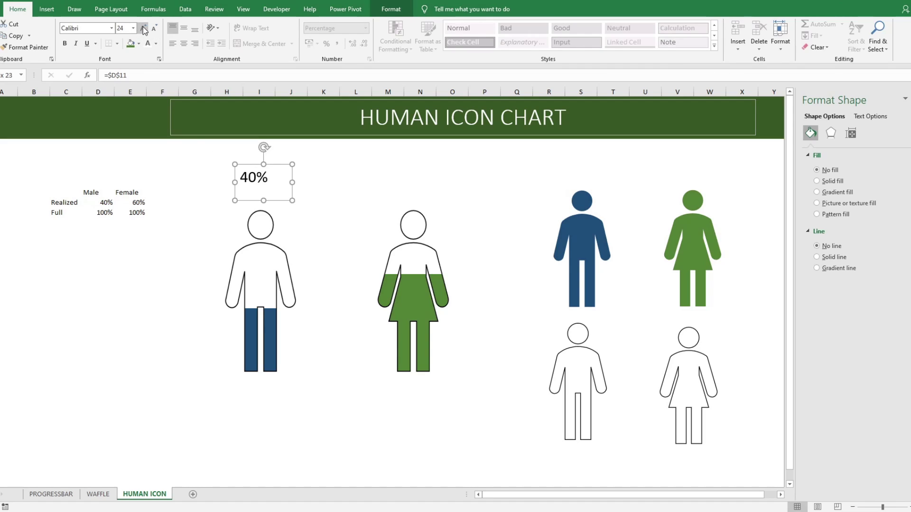
click(63, 44)
click(63, 44)
drag(293, 200, 274, 188)
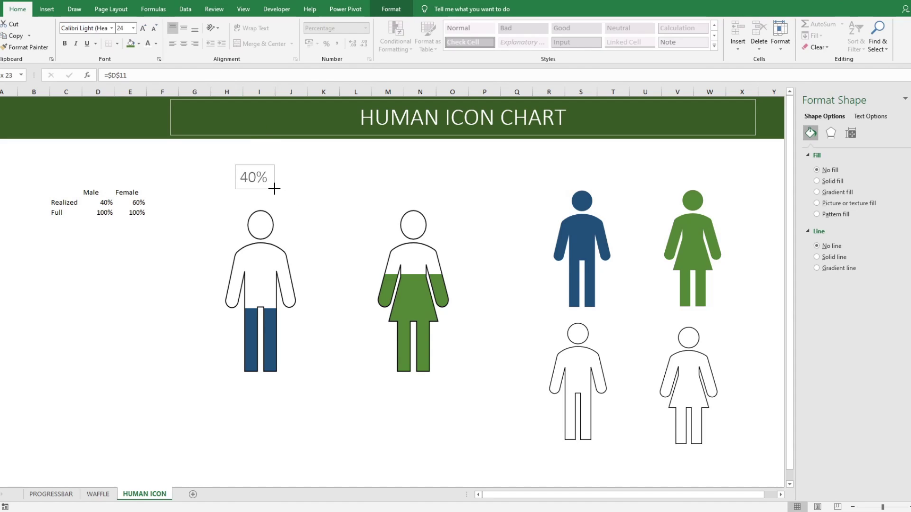
- Duplicate the male percentage text box and place the copy above the female figure's head
click(316, 168)
key(ctrl+v)
key(ctrl+z)
click(311, 151)
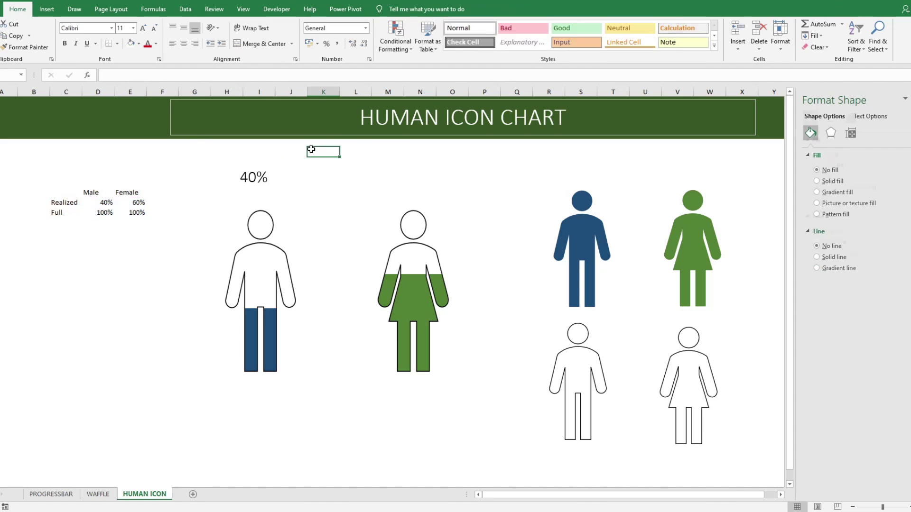
key(ctrl+v)
drag(336, 145, 425, 164)
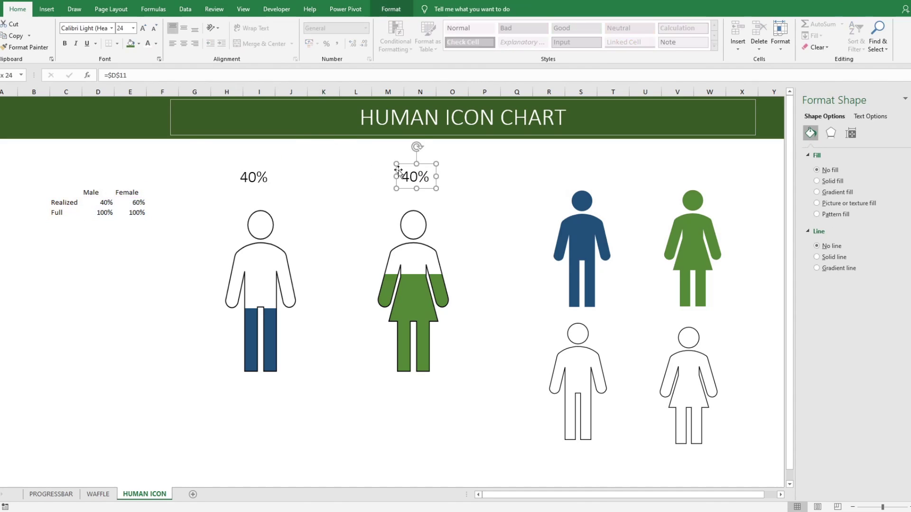
- Link the copied text box to the Female Realized cell with the formula =$E$11
click(119, 76)
key(Return)
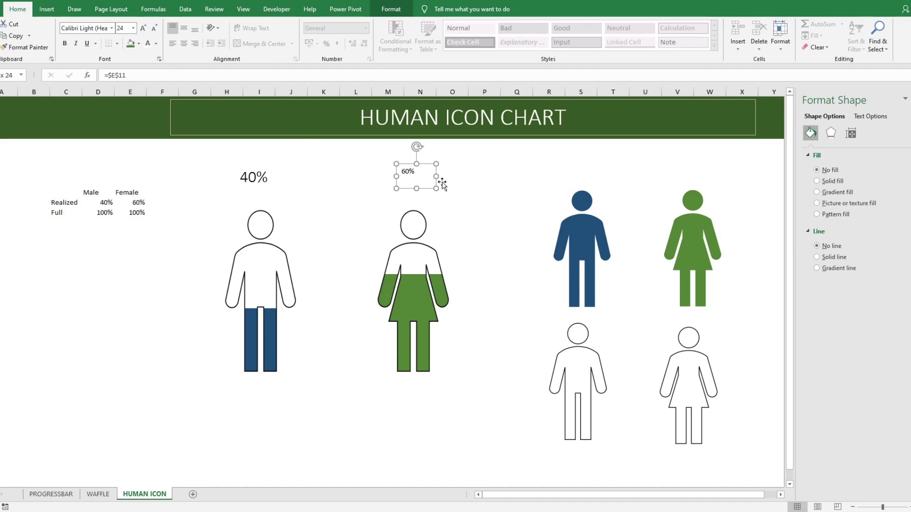
click(287, 152)
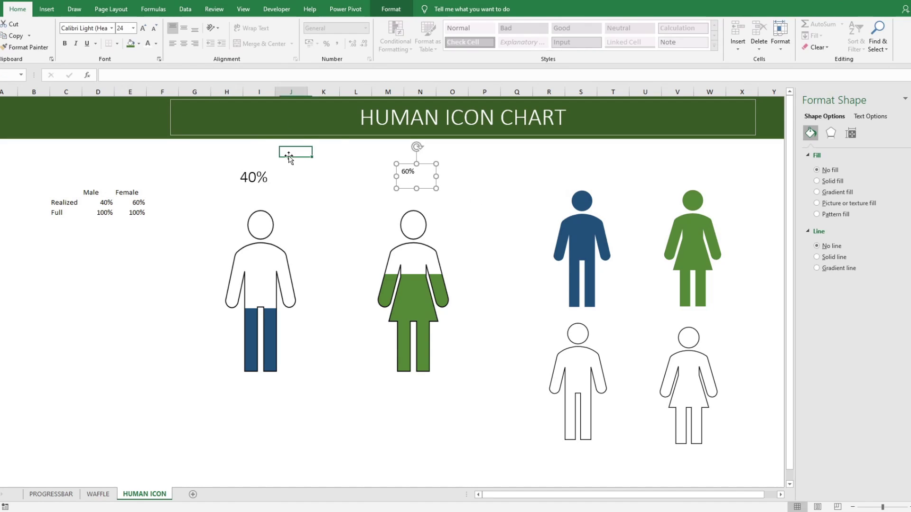
- Format the female percentage text in Calibri Light at font size 24
click(407, 172)
click(146, 27)
click(146, 27)
click(146, 27)
click(145, 27)
click(146, 27)
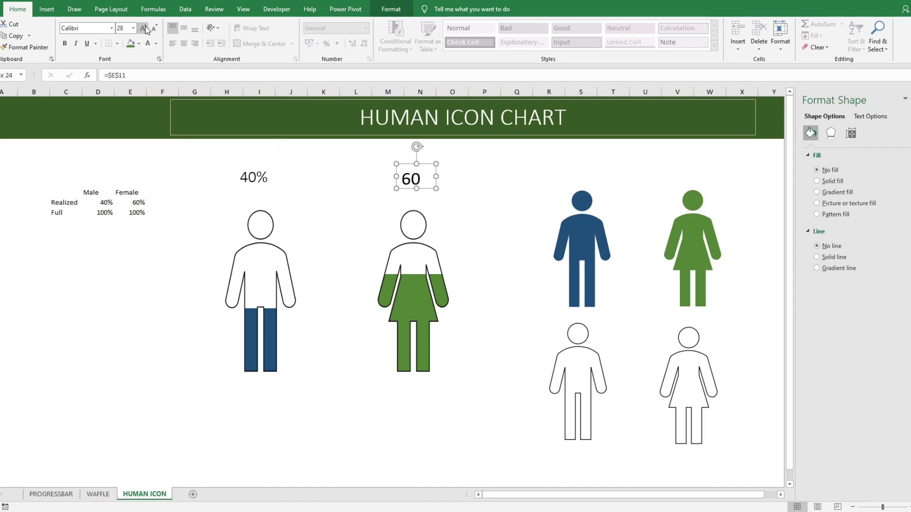
click(146, 27)
click(156, 29)
click(156, 29)
click(156, 28)
click(156, 28)
click(95, 30)
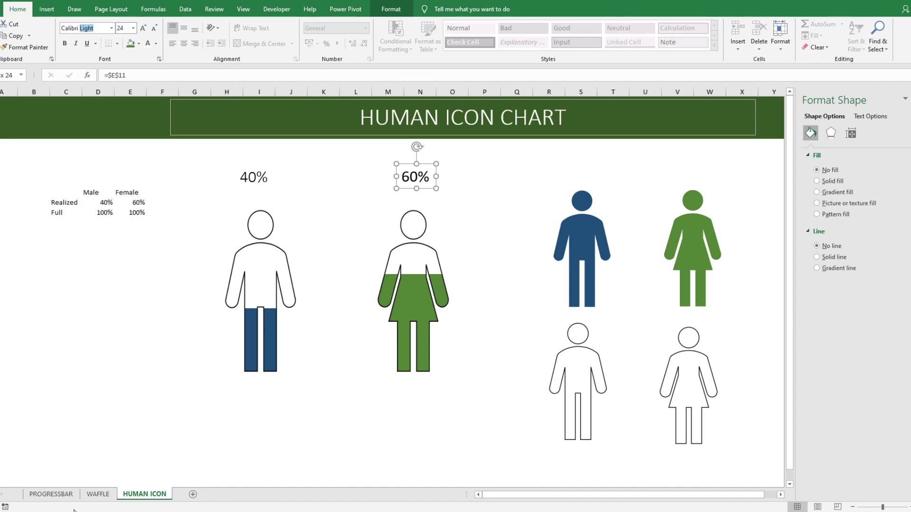
key(Return)
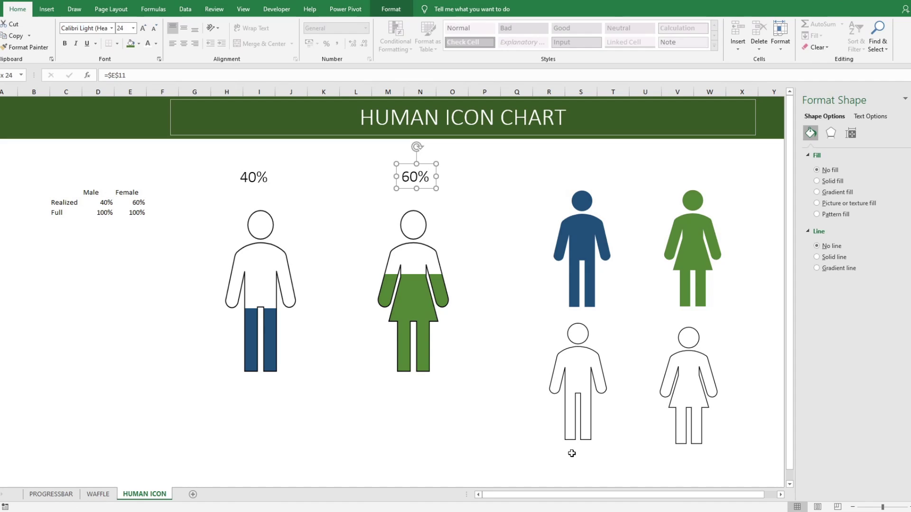
- Select the male and female percentage text boxes together and align them with each other at the same height
shift+click(264, 181)
click(391, 9)
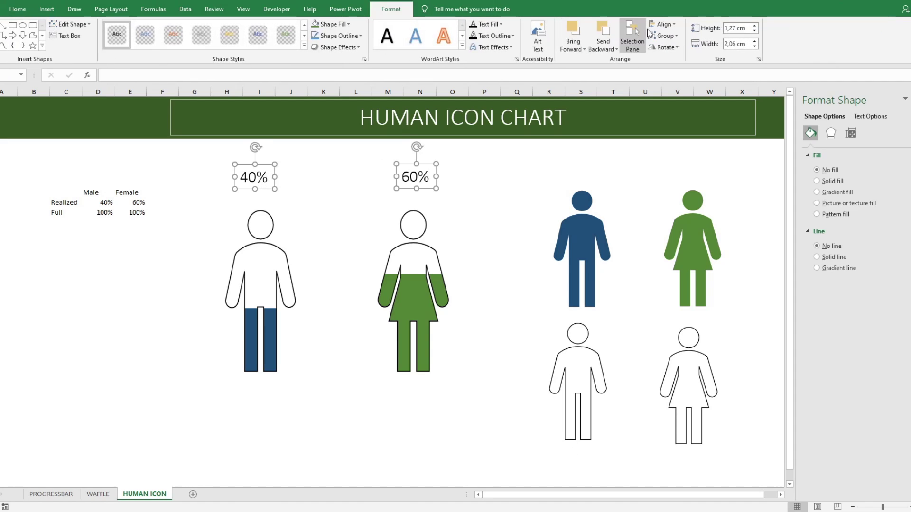
click(662, 24)
click(692, 75)
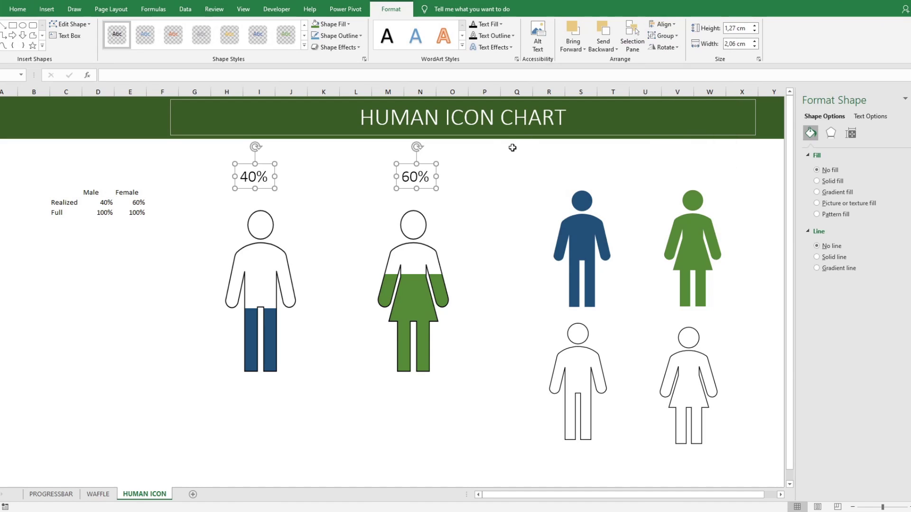
- Nudge both percentage text boxes slightly right and down, centering the male percentage closely above the male figure's head
key(Right)
key(Right)
key(Right)
key(Right)
key(Right)
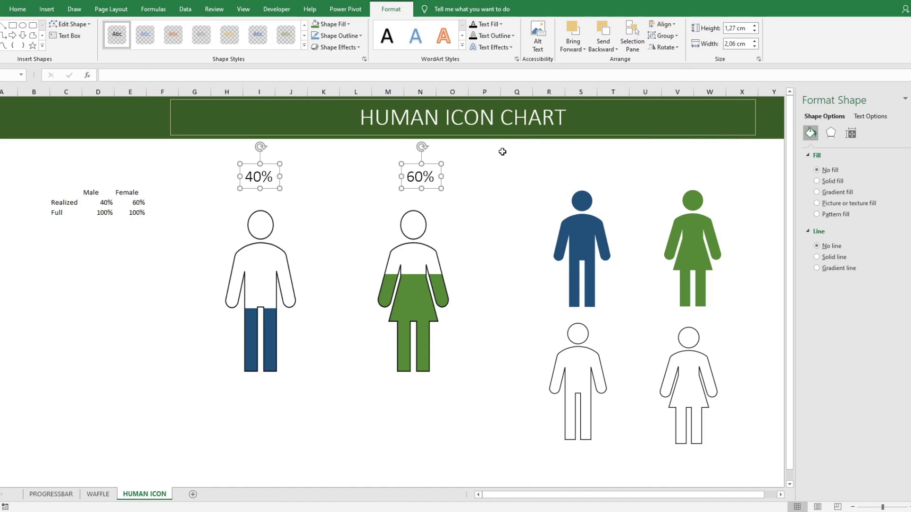
key(Down)
key(Down)
key(Down)
key(Down)
key(Right)
key(Right)
key(Right)
key(Down)
key(Down)
key(Down)
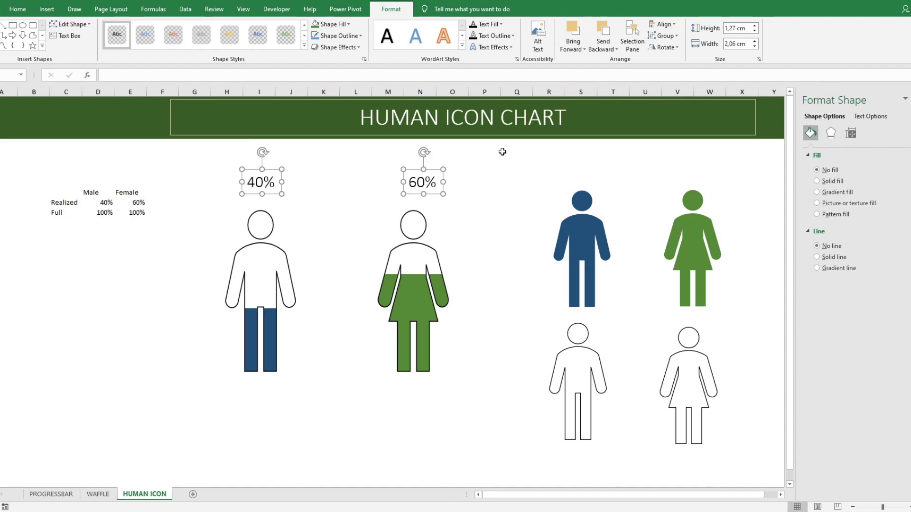
key(Down)
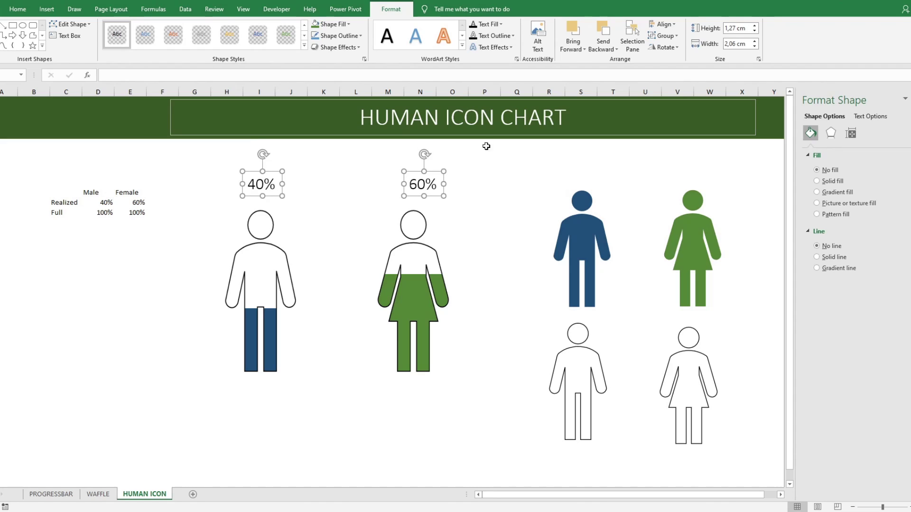
- Nudge only the female percentage text box left until it is centered above the female figure's head
click(430, 173)
click(431, 184)
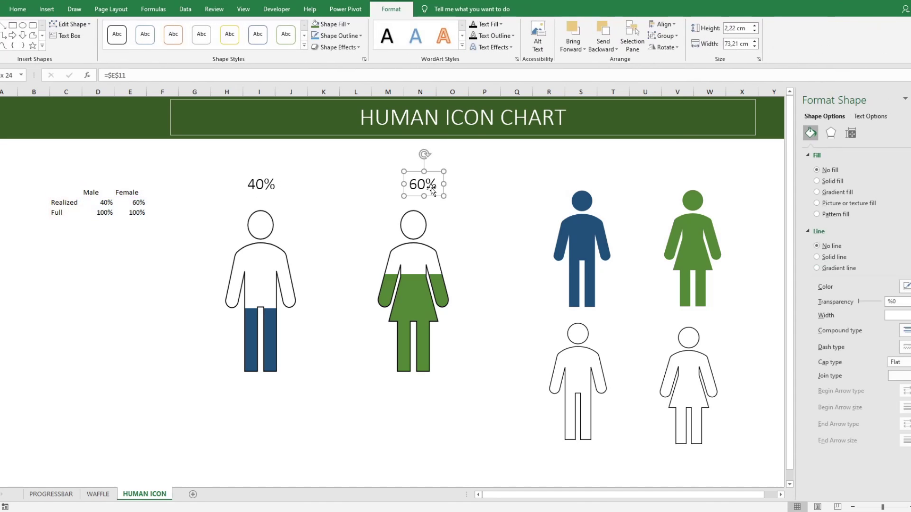
key(Left)
key(Left)
key(Left)
key(Left)
key(Left)
key(Left)
key(Left)
key(Left)
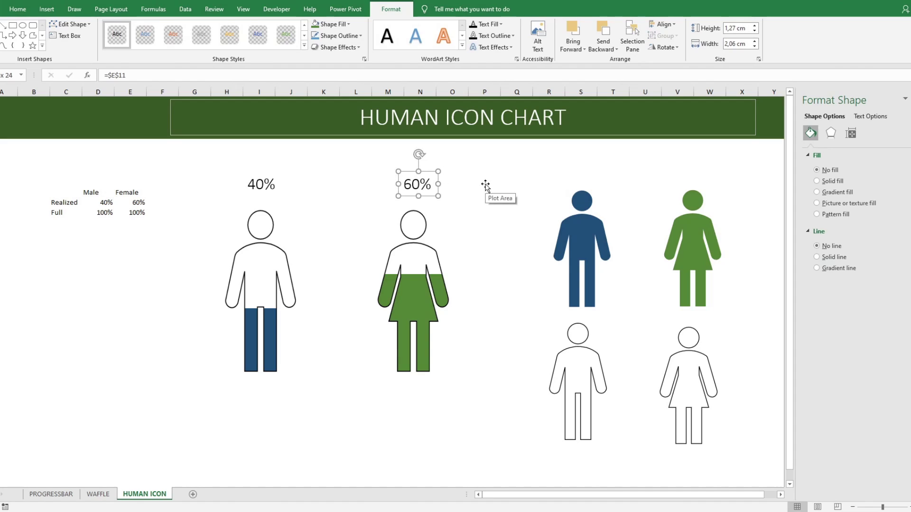
key(Left)
key(Left)
key(Left)
key(Left)
key(Left)
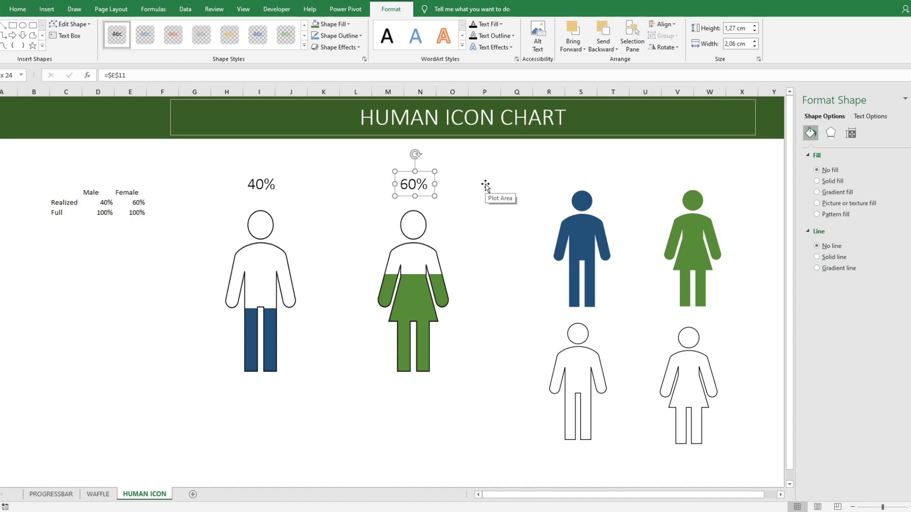